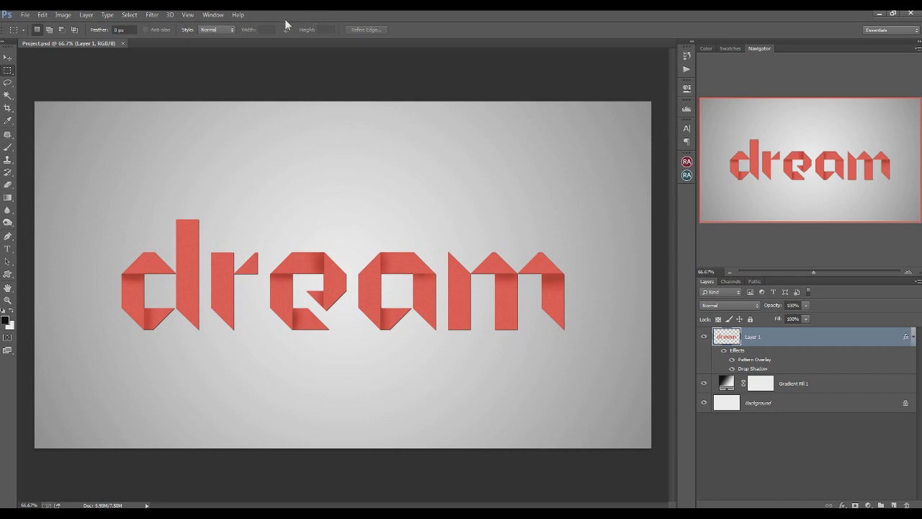
# - Create a new white 1920 x 1080 pixel RGB document at 72 pixels/inch
pyautogui.click(25, 15)
pyautogui.click(33, 24)
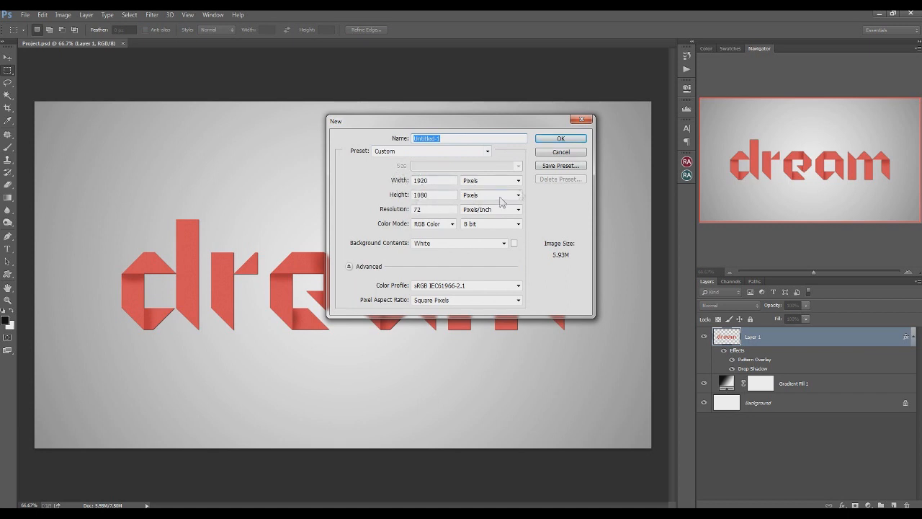
pyautogui.moveTo(456, 121); pyautogui.dragTo(345, 166)
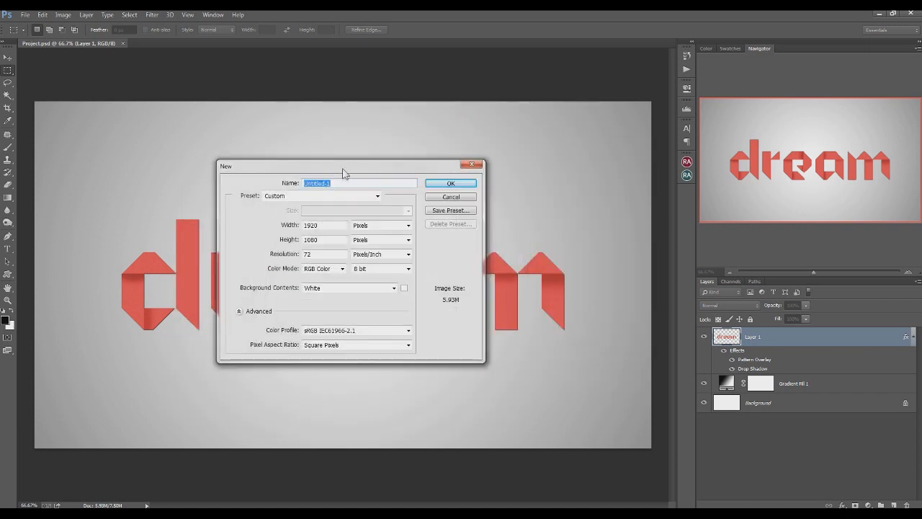
pyautogui.click(452, 185)
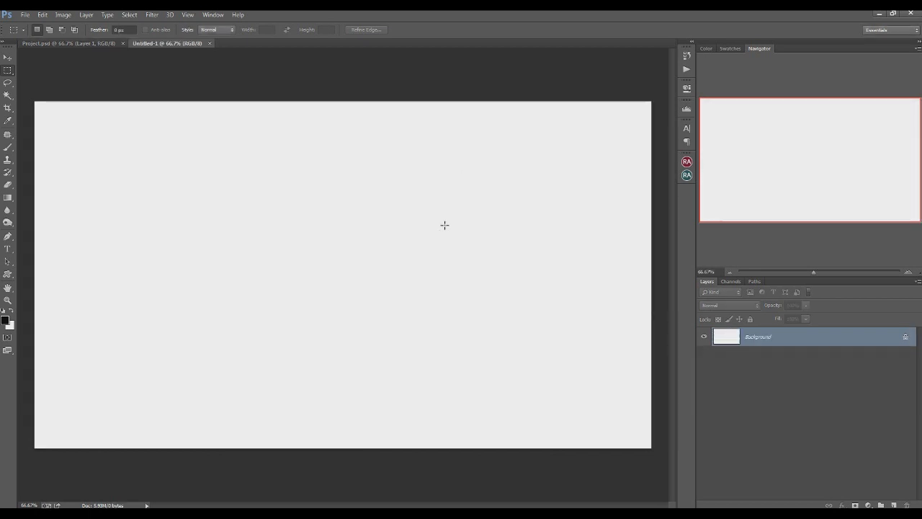
# - Add the word "text" in the red Origram font on the blank canvas
pyautogui.click(8, 250)
pyautogui.click(227, 265)
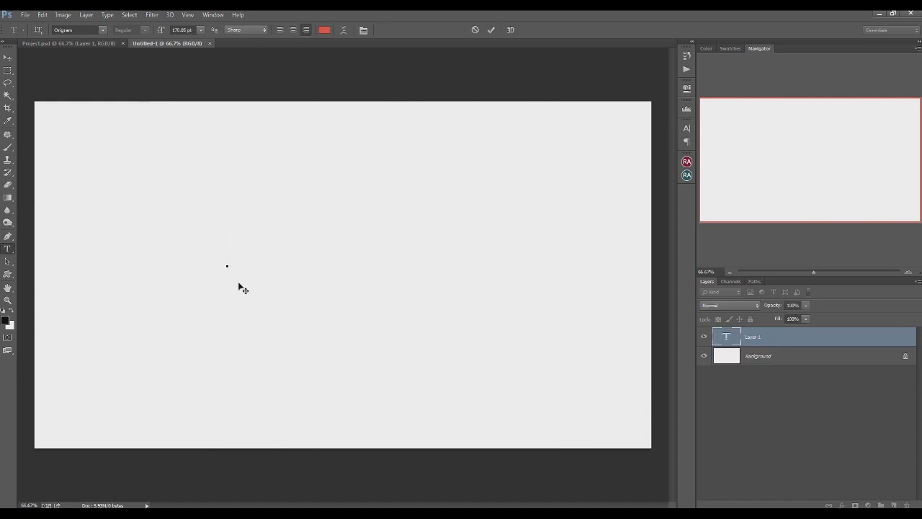
pyautogui.write('t')
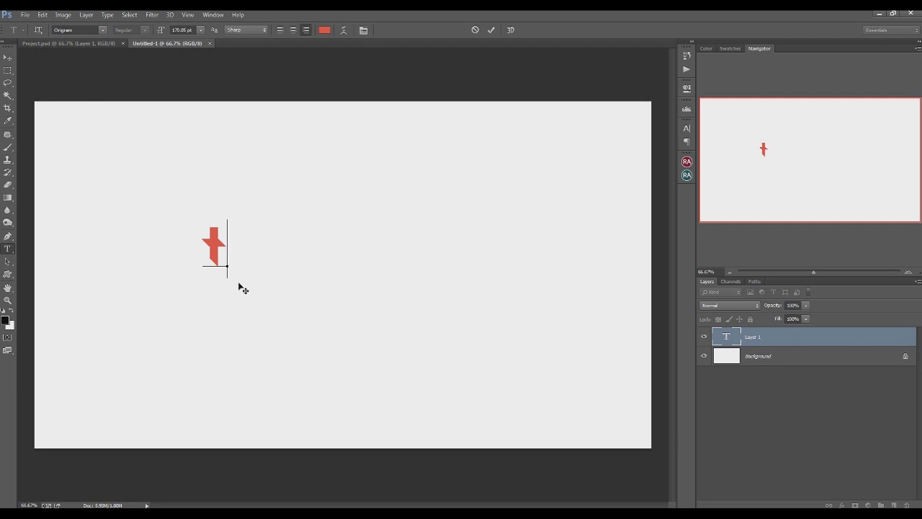
pyautogui.write('ext')
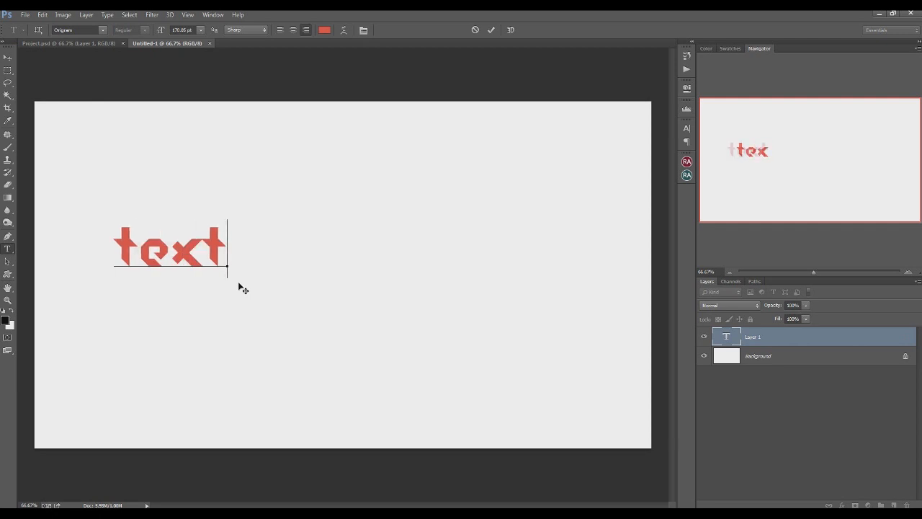
pyautogui.click(8, 57)
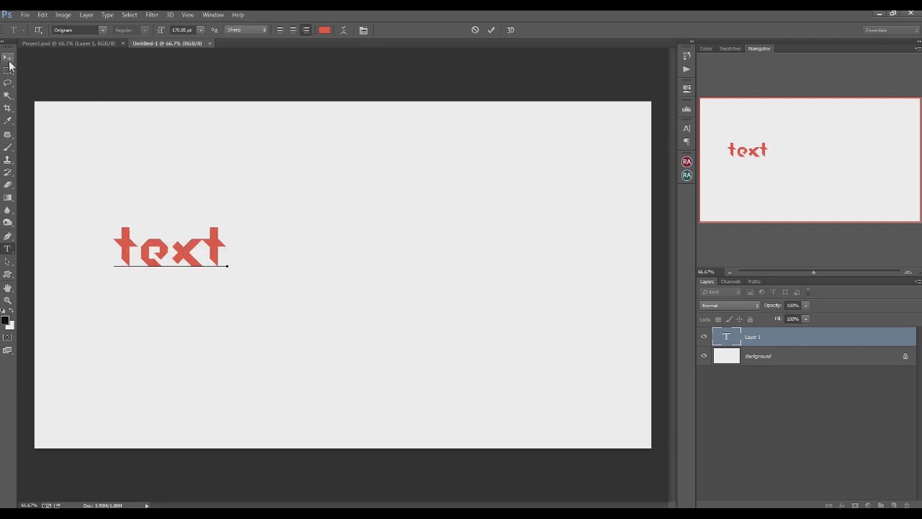
# - Free-transform the word so it is much larger and sits near the middle of the canvas
pyautogui.hotkey('ctrl', 't')
pyautogui.moveTo(204, 250); pyautogui.dragTo(379, 278)
pyautogui.moveTo(407, 307); pyautogui.dragTo(525, 380)
pyautogui.moveTo(432, 310); pyautogui.dragTo(416, 300)
pyautogui.press('Return')
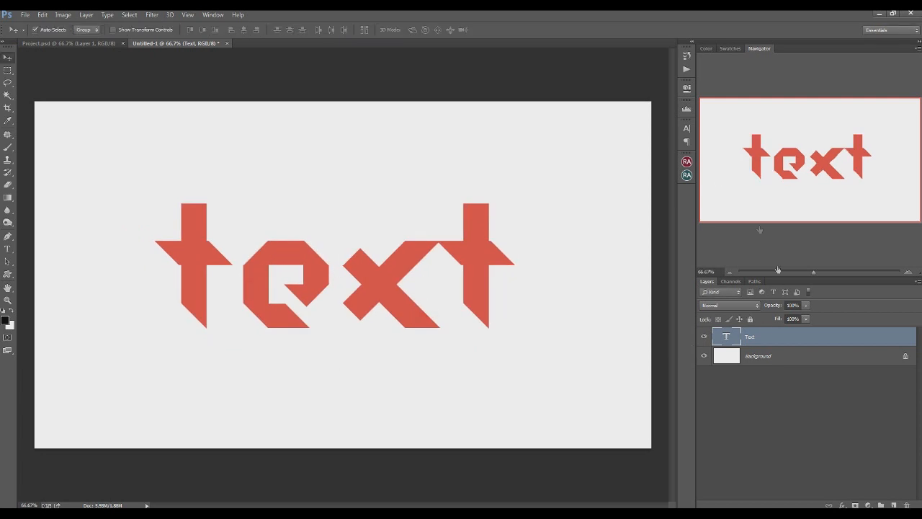
# - Increase the word's character size slightly, and scale and reposition it a little more with Free Transform
pyautogui.click(686, 129)
pyautogui.moveTo(579, 148)
pyautogui.mouseDown()
pyautogui.moveTo(558, 149)
pyautogui.moveTo(581, 150)
pyautogui.mouseUp()
pyautogui.click(659, 121)
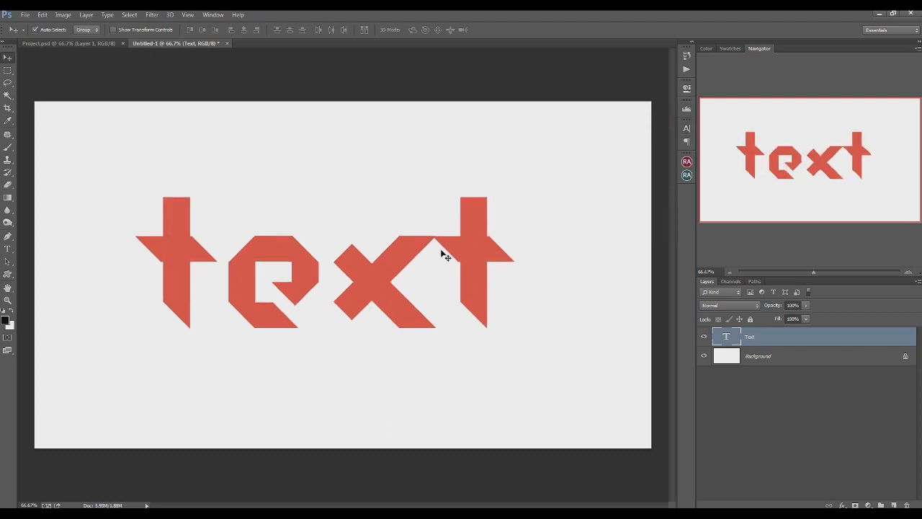
pyautogui.hotkey('ctrl', 't')
pyautogui.moveTo(519, 366); pyautogui.dragTo(538, 358)
pyautogui.moveTo(493, 328)
pyautogui.mouseDown()
pyautogui.moveTo(511, 339)
pyautogui.moveTo(498, 340)
pyautogui.mouseUp()
pyautogui.press('Return')
# - Centre the word vertically and horizontally on the whole canvas and clear the selection
pyautogui.hotkey('ctrl', 'a')
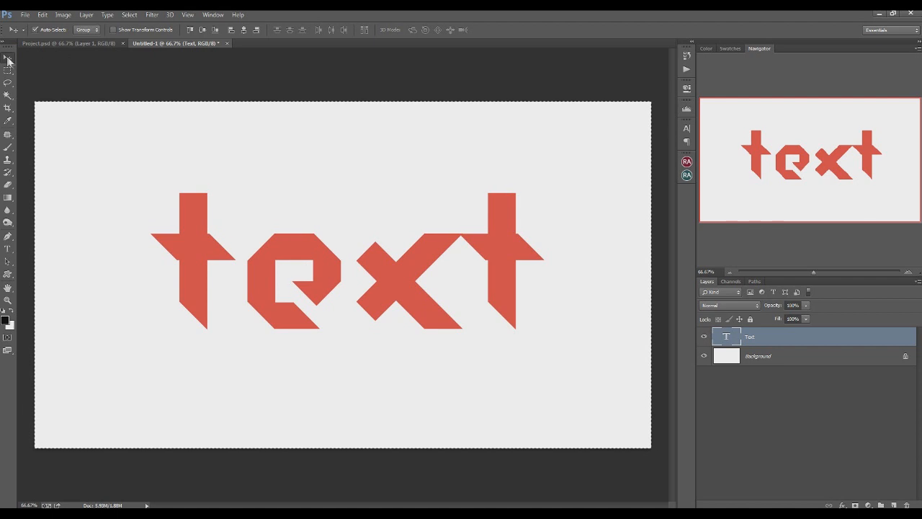
pyautogui.click(203, 31)
pyautogui.click(244, 30)
pyautogui.hotkey('ctrl', 'd')
# - Add a Gradient Fill layer above the Background with Radial style, reversed and enlarged in scale for a soft grey vignette
pyautogui.click(782, 395)
pyautogui.click(782, 356)
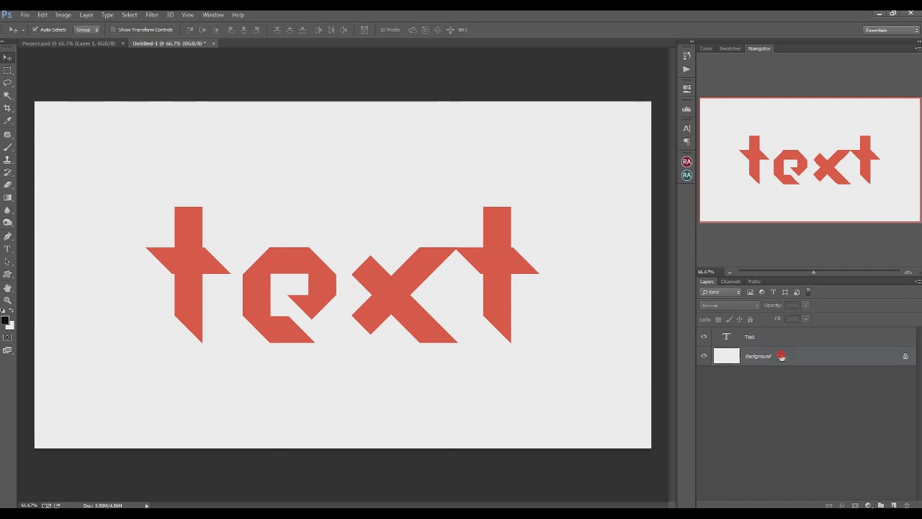
pyautogui.click(869, 505)
pyautogui.click(859, 306)
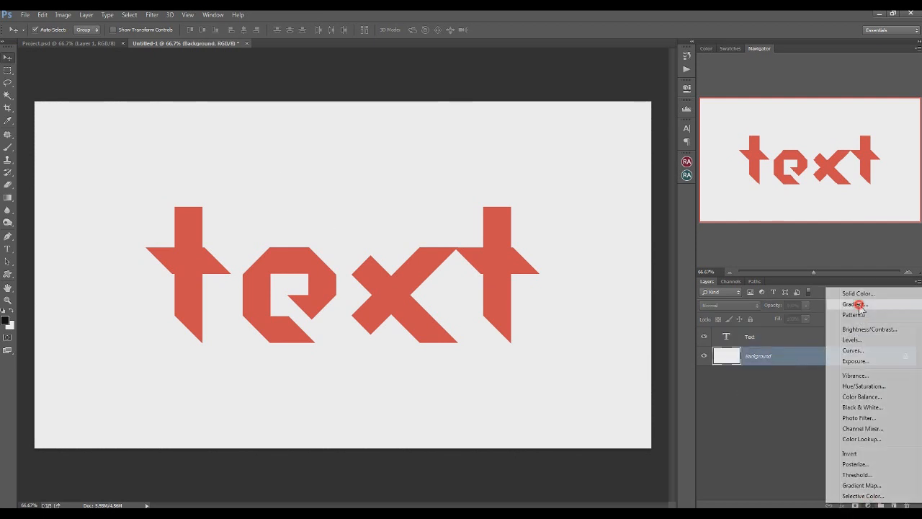
pyautogui.click(453, 177)
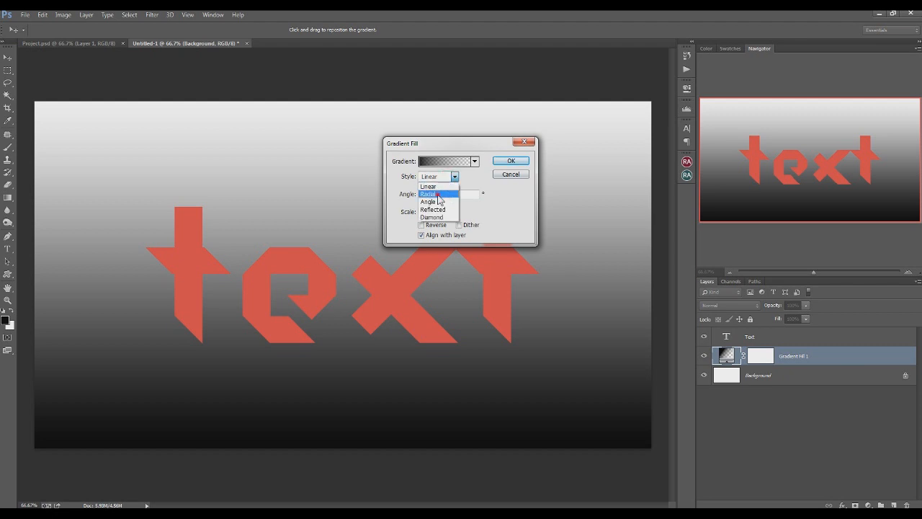
pyautogui.click(436, 194)
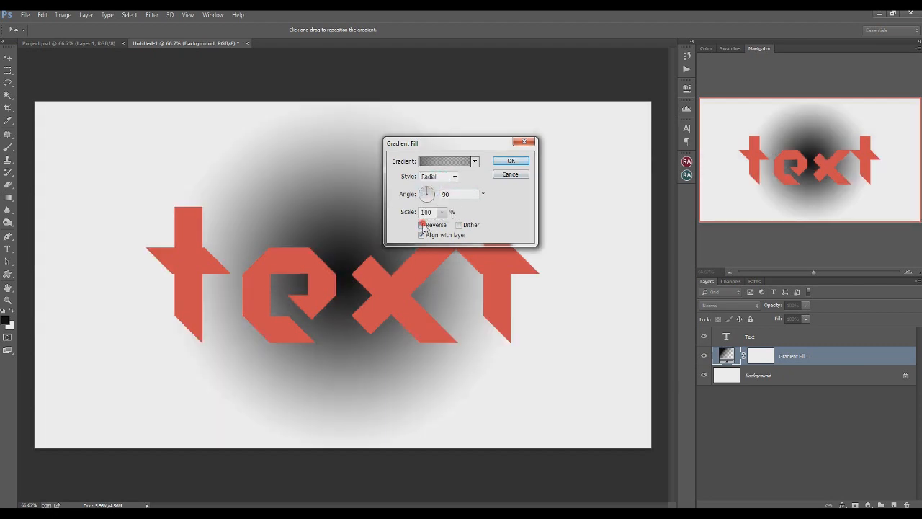
pyautogui.click(423, 225)
pyautogui.moveTo(442, 212); pyautogui.dragTo(472, 227)
pyautogui.click(508, 162)
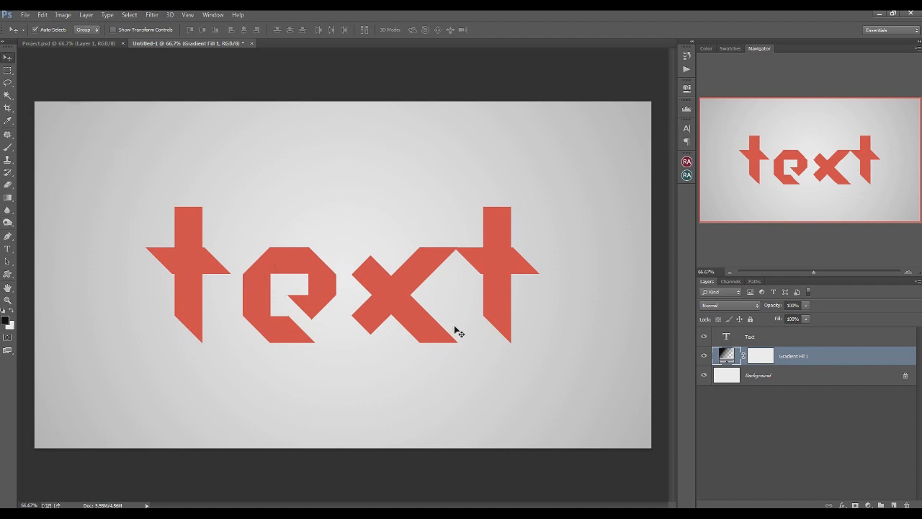
# - Create a blank layer above the Text layer and merge the two into one pixel layer
pyautogui.click(764, 339)
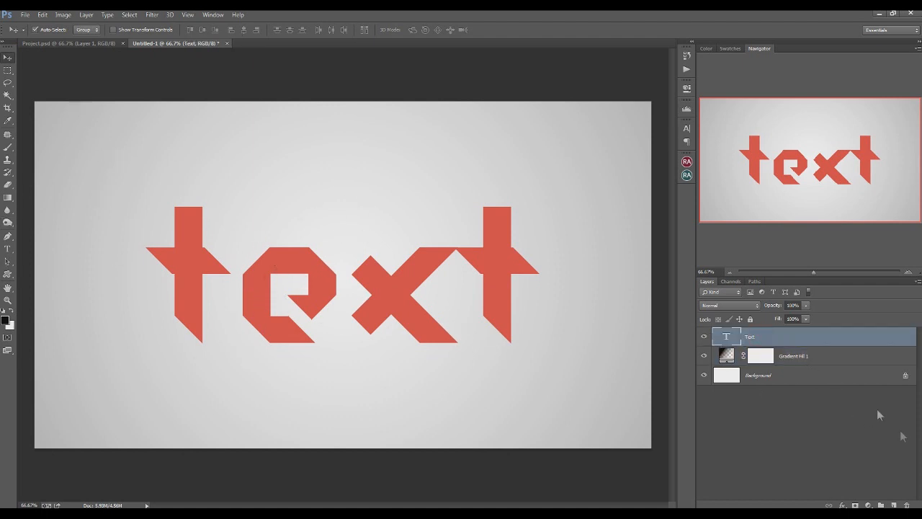
pyautogui.click(893, 505)
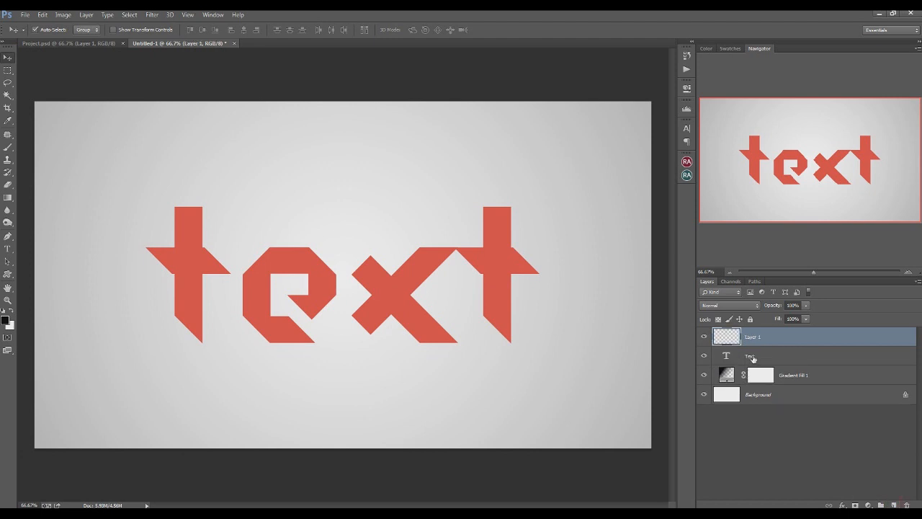
pyautogui.keyDown('shift'); pyautogui.click(750, 356); pyautogui.keyUp('shift')
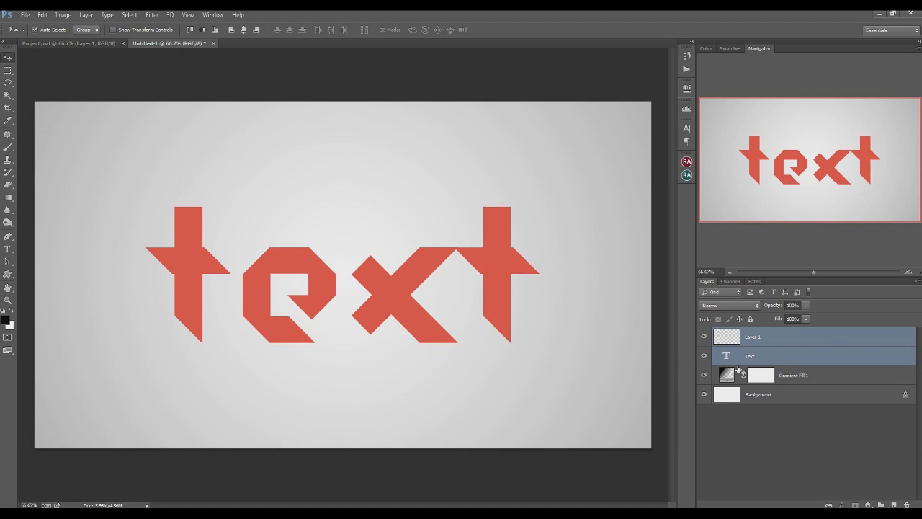
pyautogui.hotkey('ctrl', 'e')
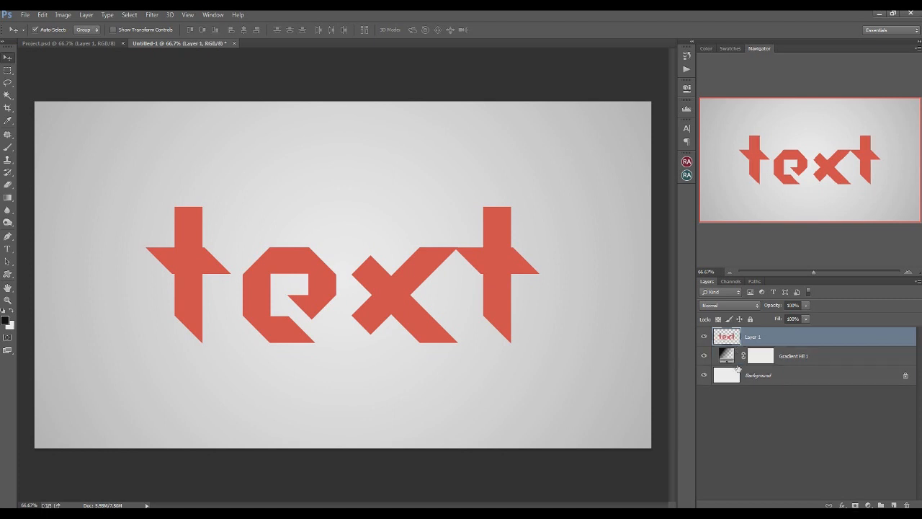
# - Rename the merged layer to "text"
pyautogui.doubleClick(753, 336)
pyautogui.write('text')
pyautogui.click(807, 431)
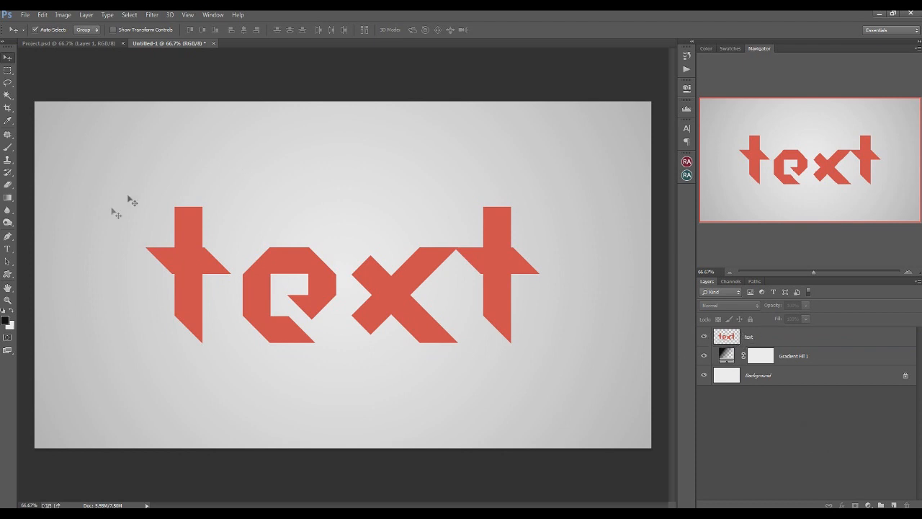
# - Marquee-select the left arm of the first t and burn a fold shadow on the text layer beside the stem
pyautogui.click(9, 71)
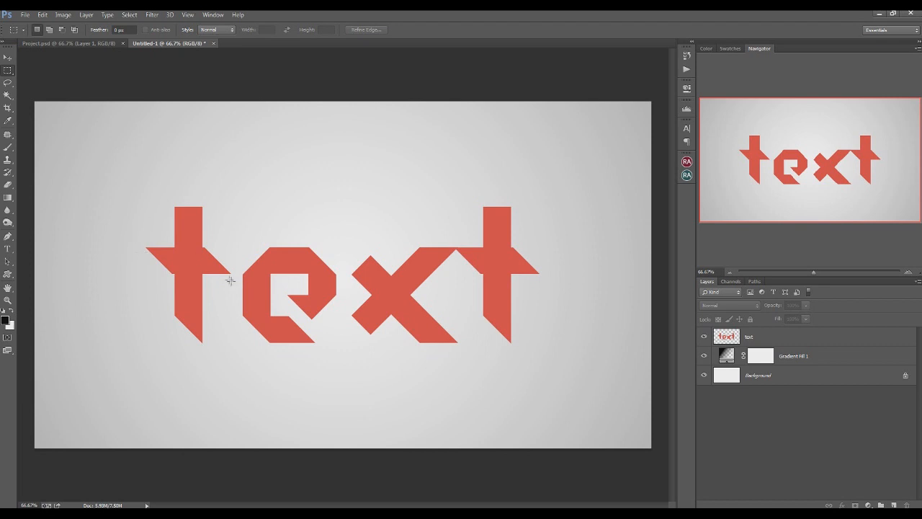
pyautogui.moveTo(140, 236); pyautogui.dragTo(175, 303)
pyautogui.click(8, 223)
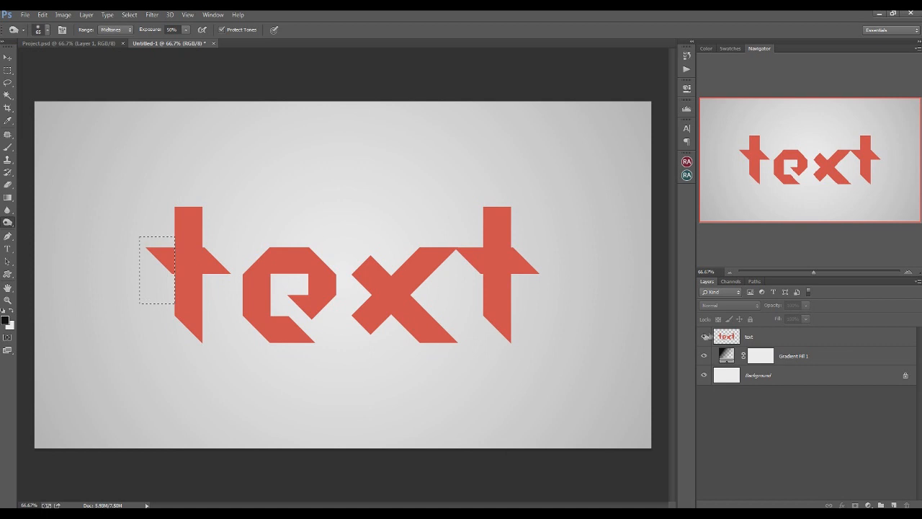
pyautogui.click(772, 337)
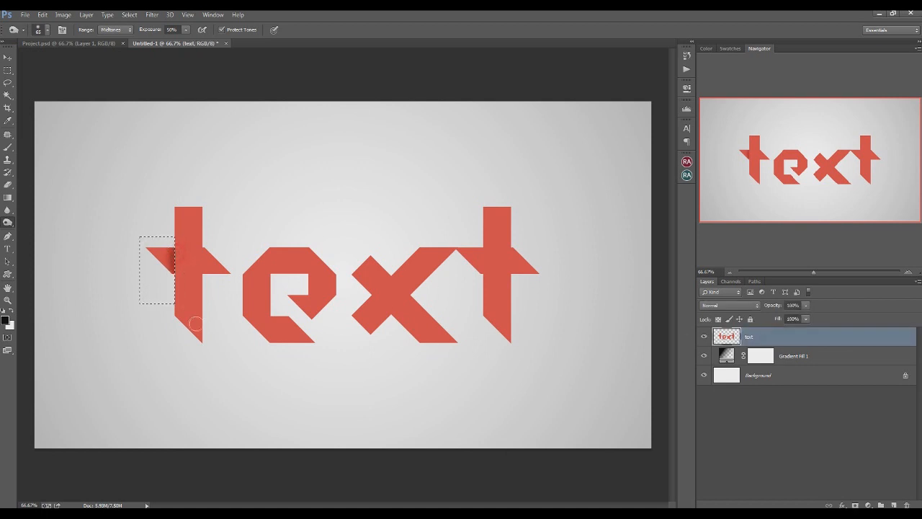
pyautogui.hotkey('ctrl', 'd')
# - Marquee-select the right arm of the first t and burn a fold shadow along the stem's edge
pyautogui.click(8, 70)
pyautogui.moveTo(235, 236); pyautogui.dragTo(202, 296)
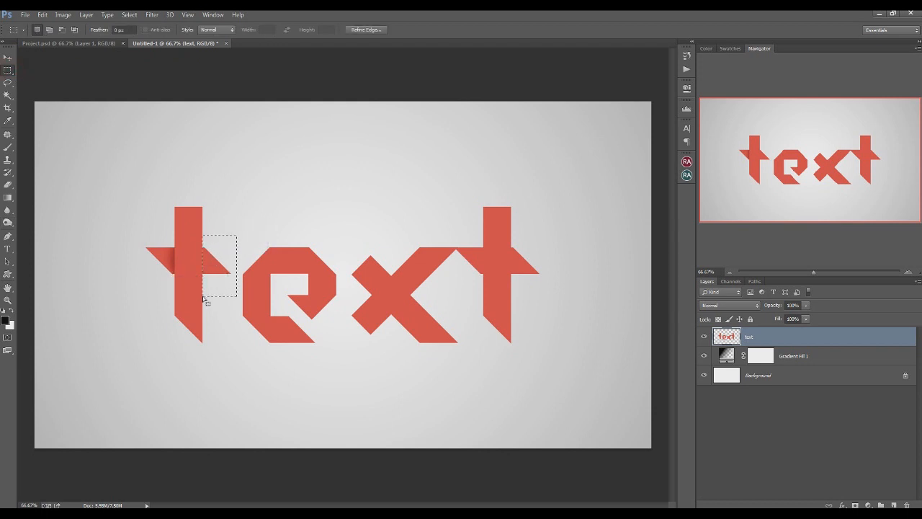
pyautogui.click(9, 222)
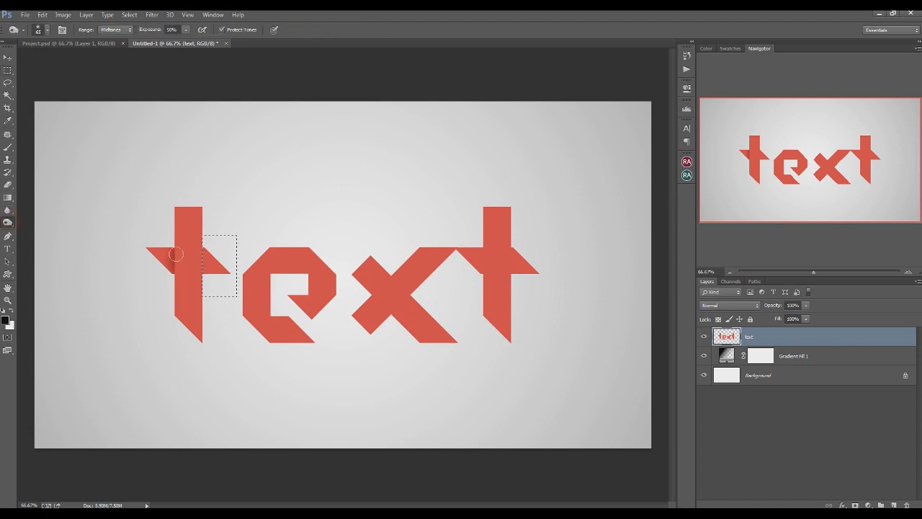
pyautogui.moveTo(196, 251); pyautogui.dragTo(200, 282)
pyautogui.hotkey('ctrl', 'd')
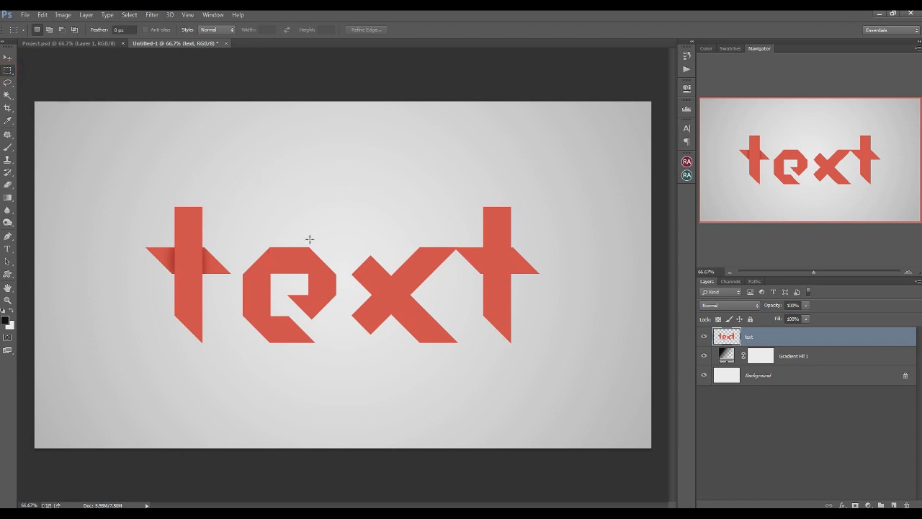
# - Try to burn a fold shadow inside a rectangular selection over the upper-right corner of the e, and undo it
pyautogui.moveTo(309, 238); pyautogui.dragTo(315, 282)
pyautogui.scroll(3, 310, 301)
pyautogui.scroll(1, 310, 301)
pyautogui.hotkey('ctrl', 'd')
pyautogui.moveTo(306, 244); pyautogui.dragTo(392, 173)
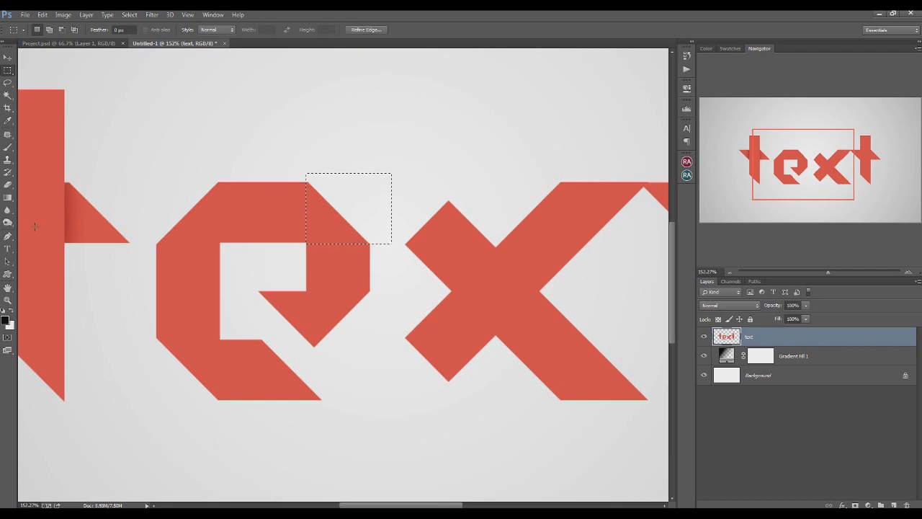
pyautogui.click(8, 222)
pyautogui.moveTo(299, 190); pyautogui.dragTo(296, 192)
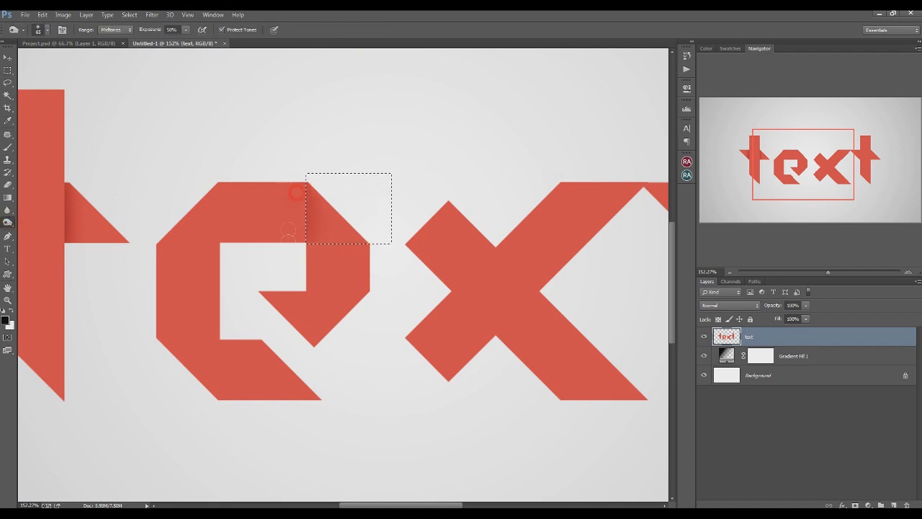
pyautogui.hotkey('ctrl', 'd')
pyautogui.hotkey('ctrl', 'shift', 'd')
pyautogui.hotkey('ctrl', 'alt', 'z')
pyautogui.hotkey('ctrl', 'alt', 'z')
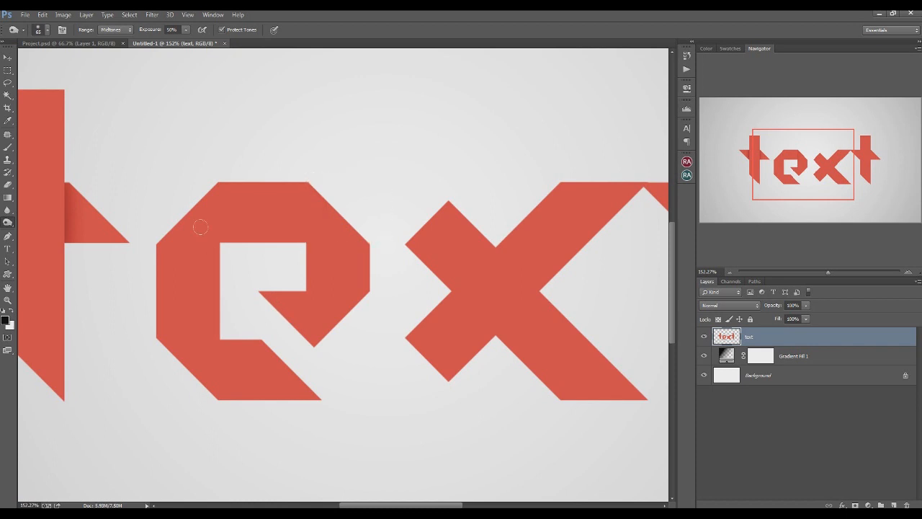
# - Marquee-select the e's top bar between its inner corners and ready the Burn tool for shading it
pyautogui.click(7, 70)
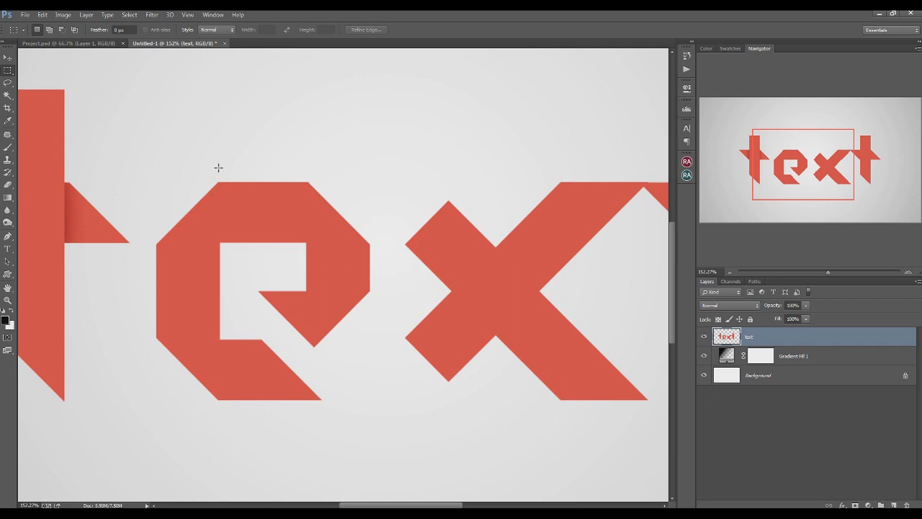
pyautogui.moveTo(218, 166); pyautogui.dragTo(264, 260)
pyautogui.click(241, 258)
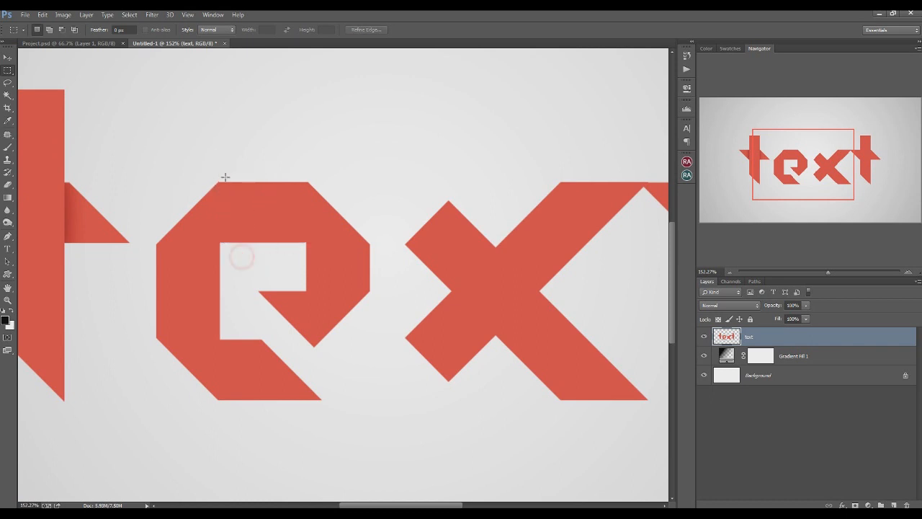
pyautogui.moveTo(220, 242); pyautogui.dragTo(253, 144)
pyautogui.click(223, 247)
pyautogui.moveTo(220, 242); pyautogui.dragTo(245, 154)
pyautogui.click(221, 244)
pyautogui.scroll(2, 205, 267)
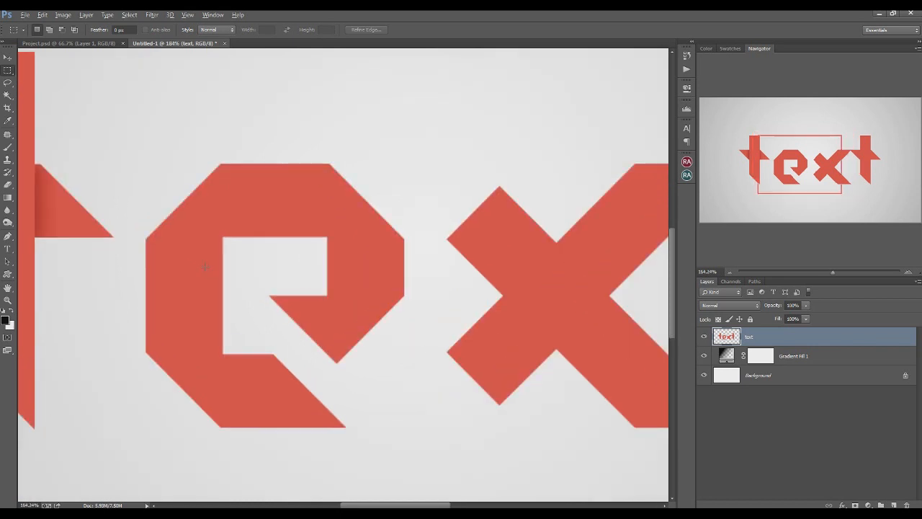
pyautogui.moveTo(223, 238)
pyautogui.mouseDown()
pyautogui.moveTo(236, 130)
pyautogui.moveTo(255, 117)
pyautogui.moveTo(324, 116)
pyautogui.mouseUp()
pyautogui.press('o')
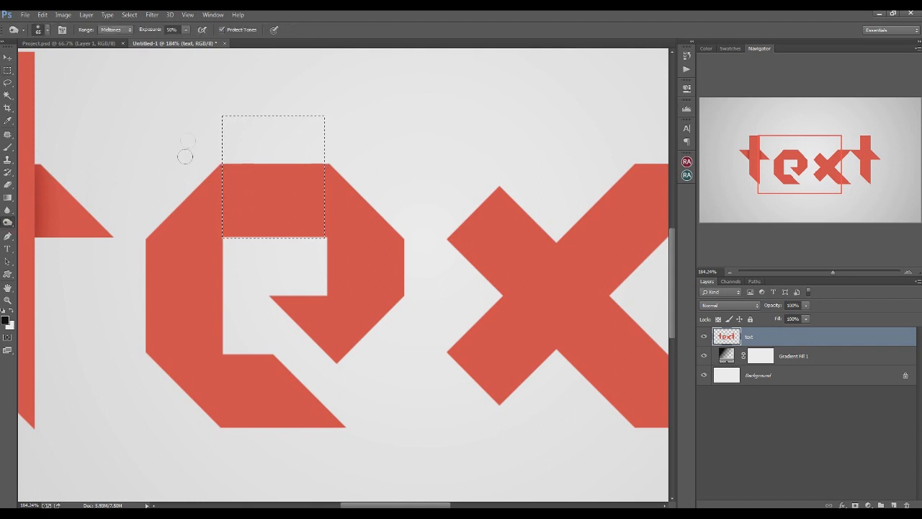
# - Examine the fold shading on the e in Project.psd as a reference and return to the new document
pyautogui.click(93, 44)
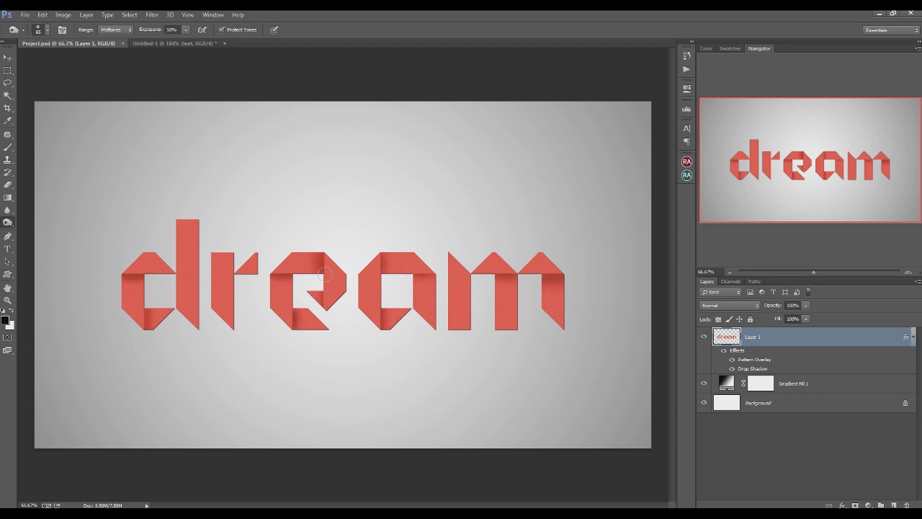
pyautogui.click(160, 45)
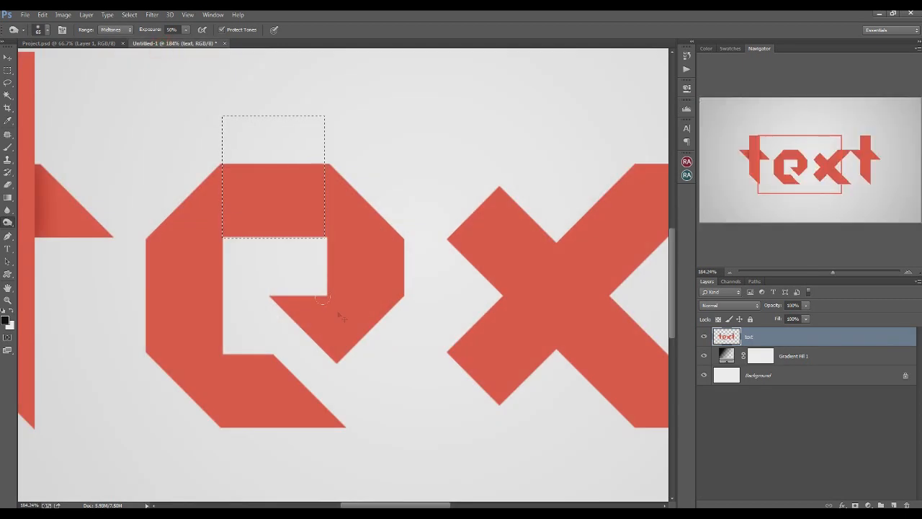
# - Marquee-select the e's top bar up to its right inner corner and burn a fold shadow along that edge, using Project.psd as reference
pyautogui.click(108, 43)
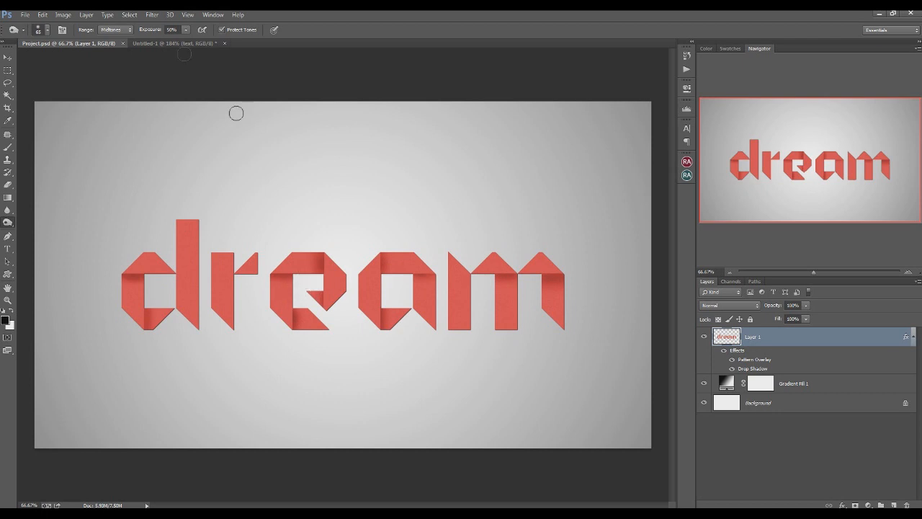
pyautogui.click(166, 45)
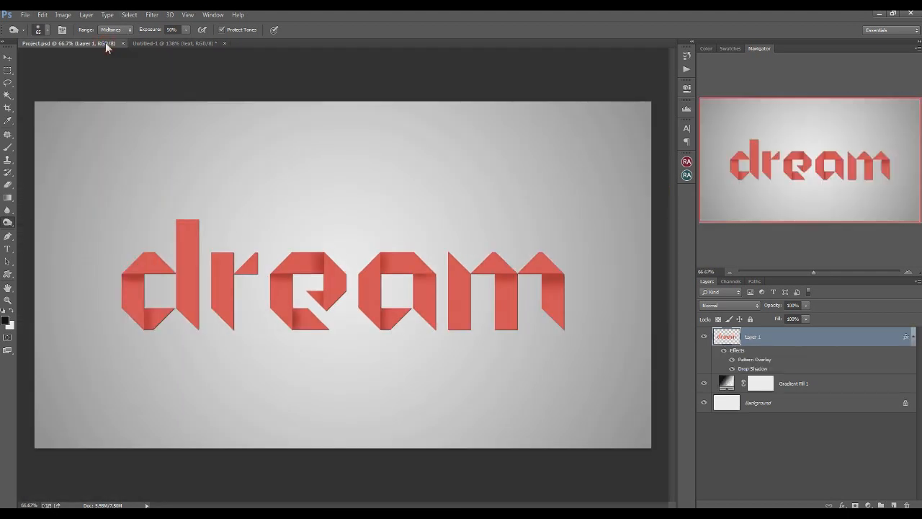
pyautogui.click(156, 42)
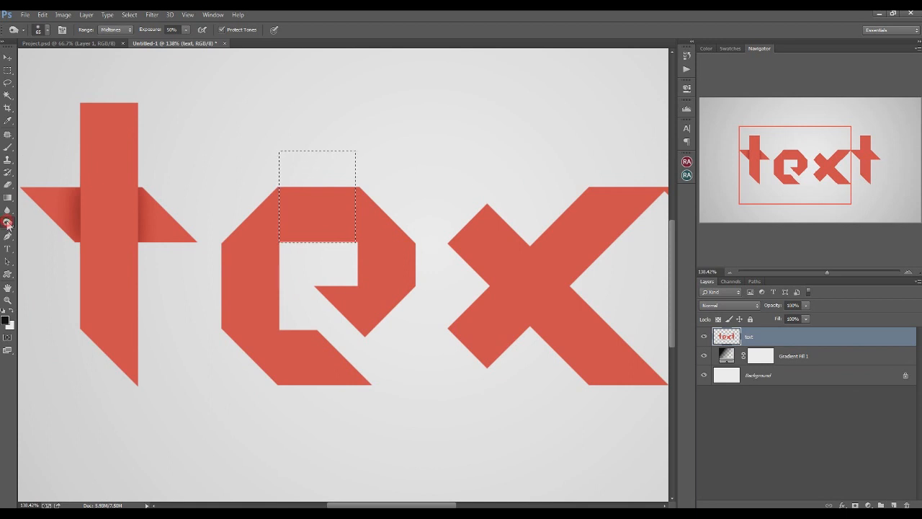
pyautogui.click(7, 72)
pyautogui.moveTo(358, 241); pyautogui.dragTo(350, 165)
pyautogui.click(363, 246)
pyautogui.moveTo(358, 242); pyautogui.dragTo(262, 160)
pyautogui.click(8, 222)
pyautogui.moveTo(353, 177)
pyautogui.mouseDown()
pyautogui.moveTo(349, 211)
pyautogui.moveTo(353, 186)
pyautogui.mouseUp()
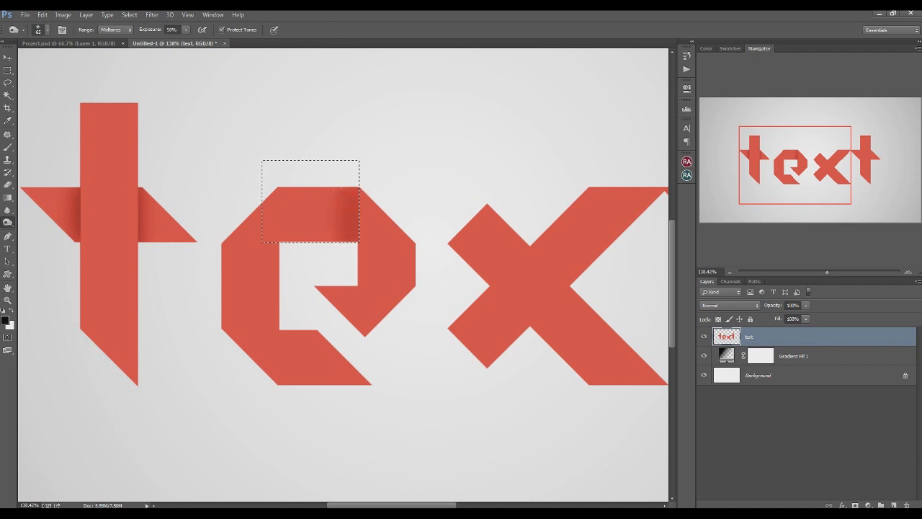
pyautogui.hotkey('ctrl', 'd')
# - Try to burn a horizontal fold shadow inside a rectangular selection over the e's lower-right corner, level with the inner tip's upper edge
pyautogui.click(7, 70)
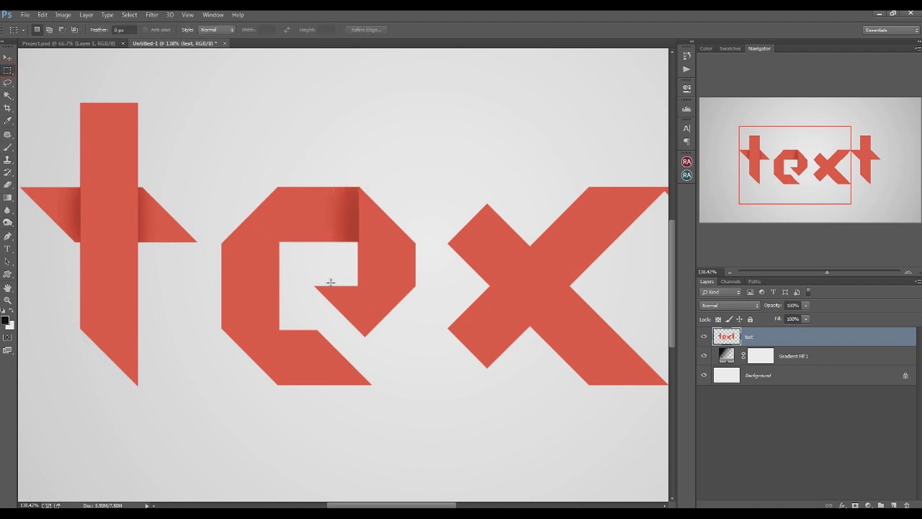
pyautogui.moveTo(314, 286); pyautogui.dragTo(428, 316)
pyautogui.hotkey('ctrl', 'd')
pyautogui.moveTo(357, 286); pyautogui.dragTo(428, 321)
pyautogui.click(7, 222)
pyautogui.moveTo(362, 291)
pyautogui.mouseDown()
pyautogui.moveTo(404, 292)
pyautogui.moveTo(364, 282)
pyautogui.mouseUp()
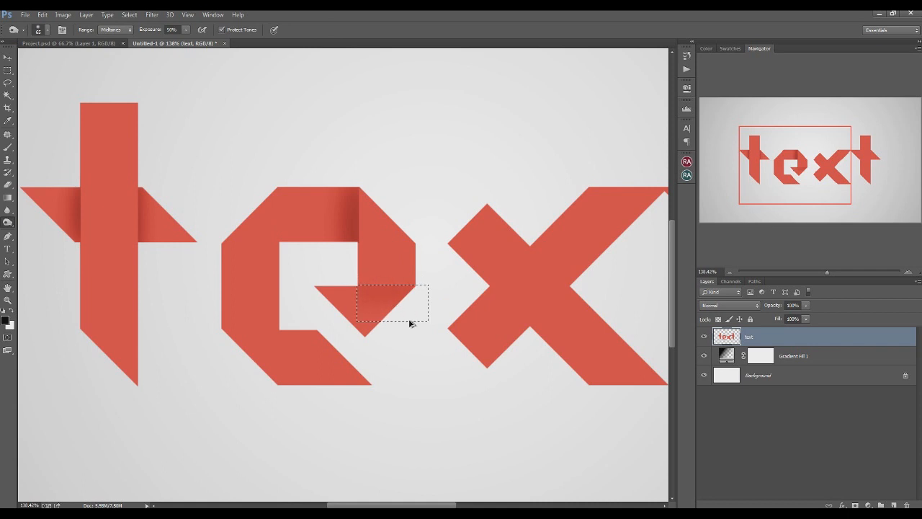
# - Compare the e's lower-right fold with Project.psd and undo the shading burned there in the new document
pyautogui.click(116, 44)
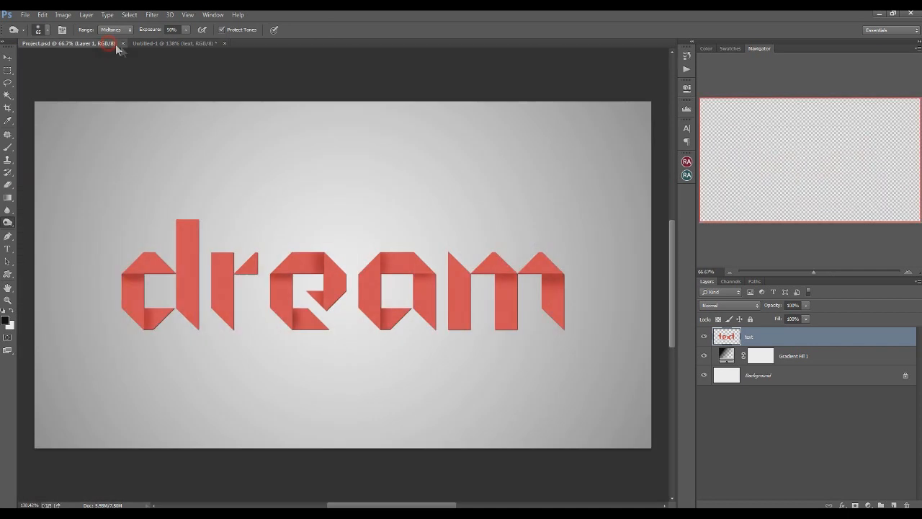
pyautogui.click(159, 44)
pyautogui.press('m')
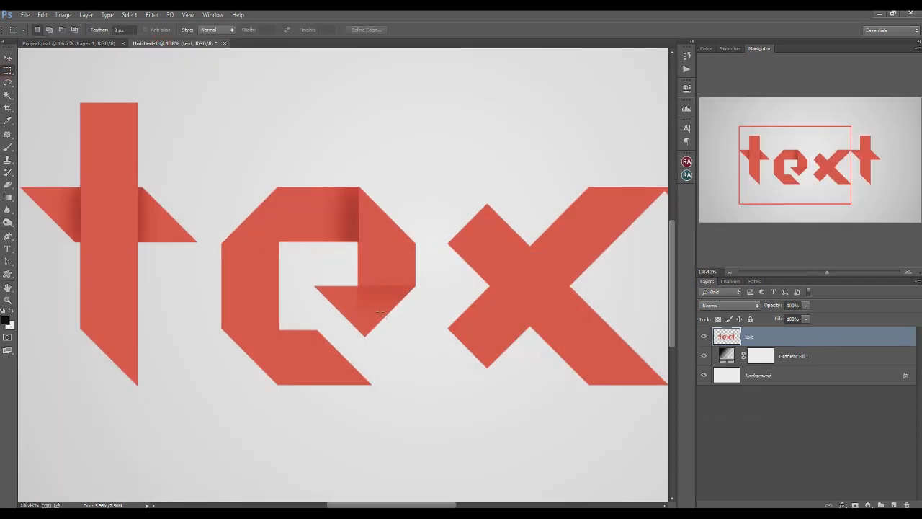
pyautogui.hotkey('ctrl', 'alt', 'z')
pyautogui.hotkey('ctrl', 'alt', 'z')
pyautogui.hotkey('ctrl', 'alt', 'z')
pyautogui.hotkey('ctrl', 'alt', 'z')
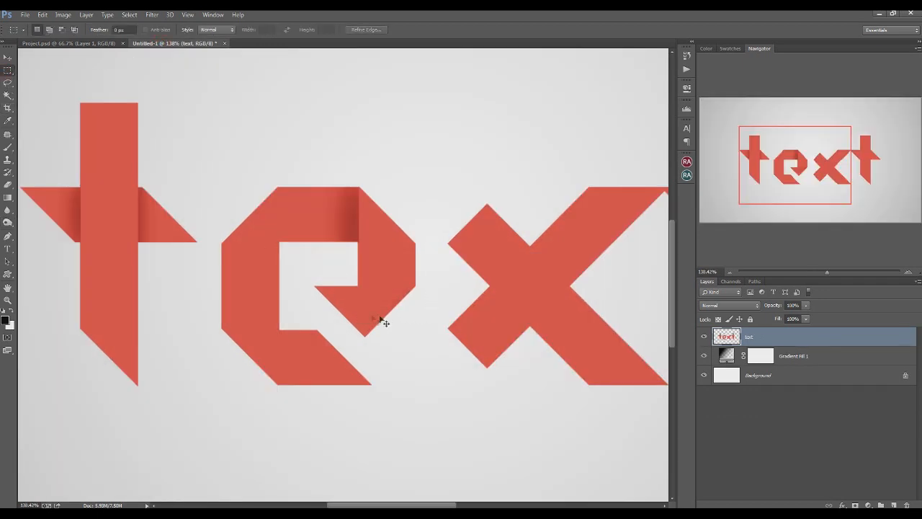
# - Marquee-select the e's inner pointed tip up to the right stem's inner edge and burn a fold shadow along that edge
pyautogui.moveTo(308, 278); pyautogui.dragTo(358, 344)
pyautogui.click(8, 223)
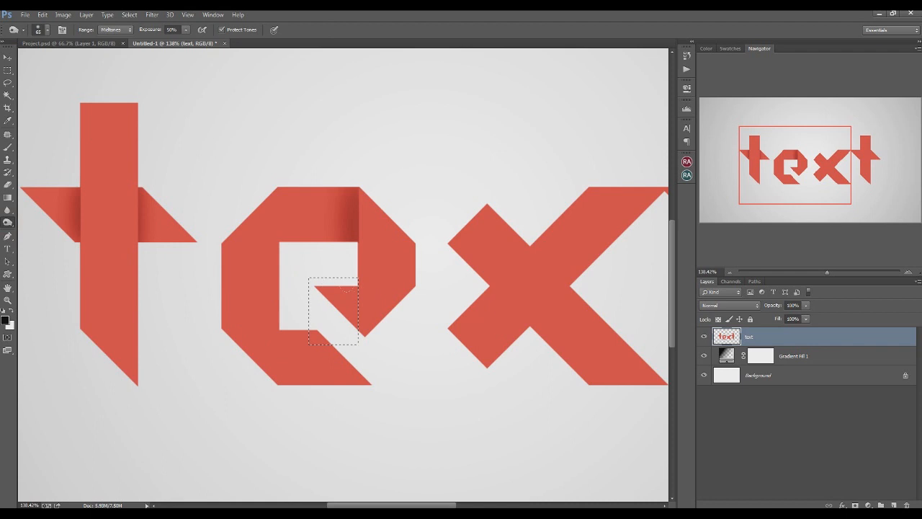
pyautogui.moveTo(367, 290)
pyautogui.mouseDown()
pyautogui.moveTo(358, 288)
pyautogui.moveTo(368, 290)
pyautogui.mouseUp()
pyautogui.hotkey('ctrl', 'd')
# - Try to burn a fold shadow on the e's lower-left corner inside a rectangular selection ending at the left stem's inner edge
pyautogui.click(7, 70)
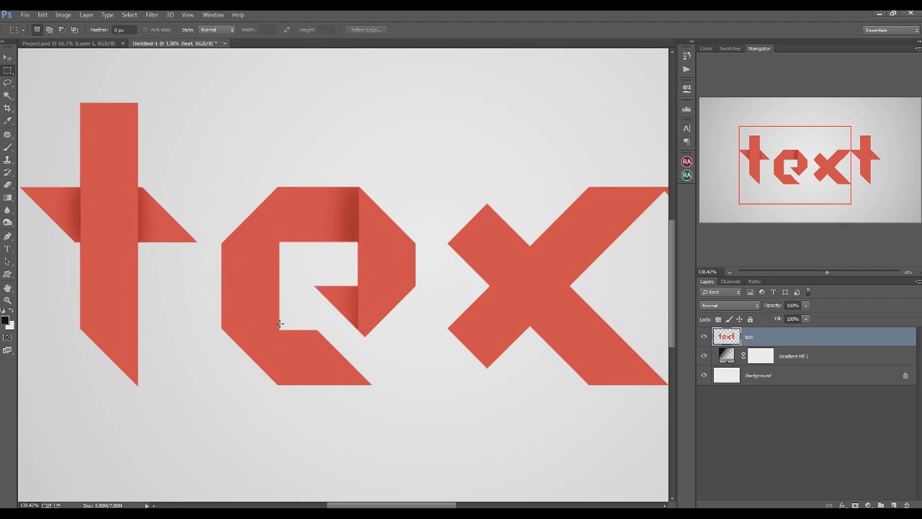
pyautogui.moveTo(280, 321); pyautogui.dragTo(214, 425)
pyautogui.click(276, 372)
pyautogui.moveTo(280, 321); pyautogui.dragTo(207, 427)
pyautogui.click(7, 209)
pyautogui.moveTo(287, 337); pyautogui.dragTo(286, 384)
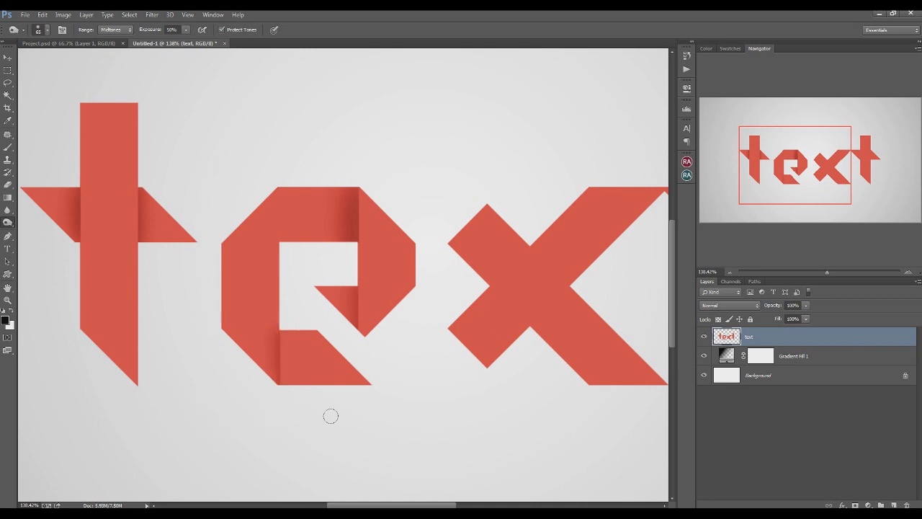
pyautogui.scroll(-3, 328, 377)
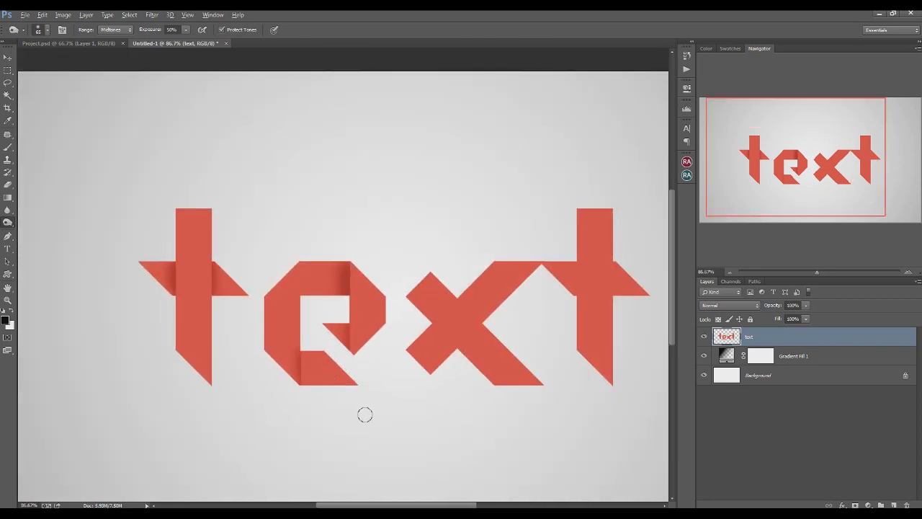
pyautogui.scroll(3, 364, 414)
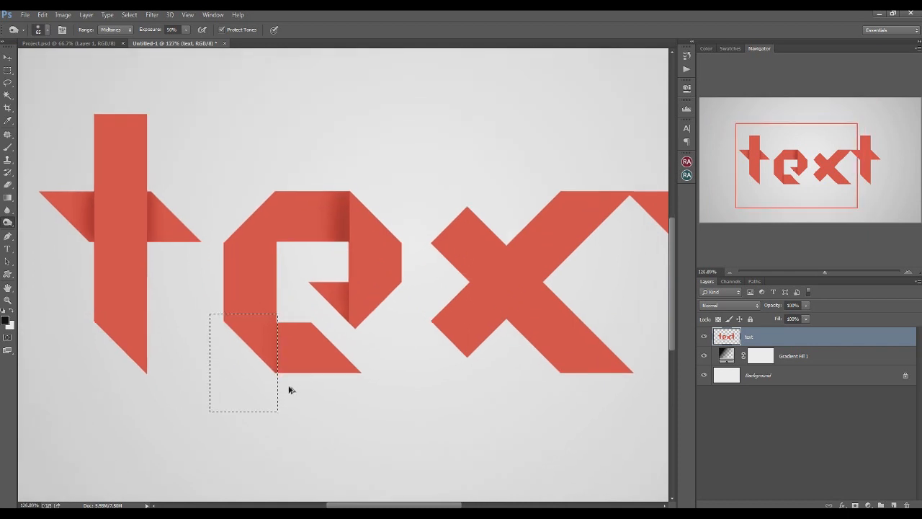
pyautogui.hotkey('ctrl', 'd')
# - Marquee-select the e's bottom foot from the left stem's inner edge outward and burn a fold shadow along that edge
pyautogui.click(8, 70)
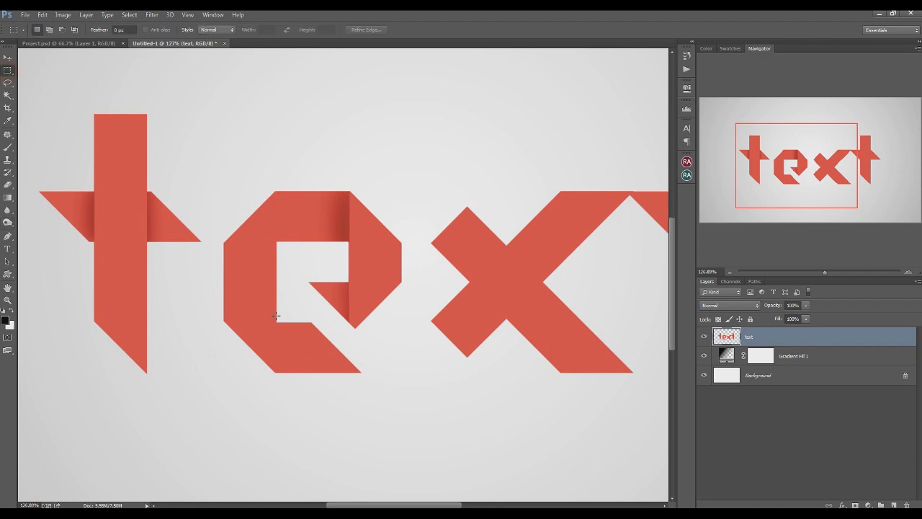
pyautogui.moveTo(276, 314); pyautogui.dragTo(392, 438)
pyautogui.click(8, 222)
pyautogui.moveTo(274, 337); pyautogui.dragTo(259, 313)
pyautogui.hotkey('ctrl', 'd')
pyautogui.scroll(-4, 301, 375)
pyautogui.scroll(4, 297, 369)
pyautogui.scroll(2, 296, 369)
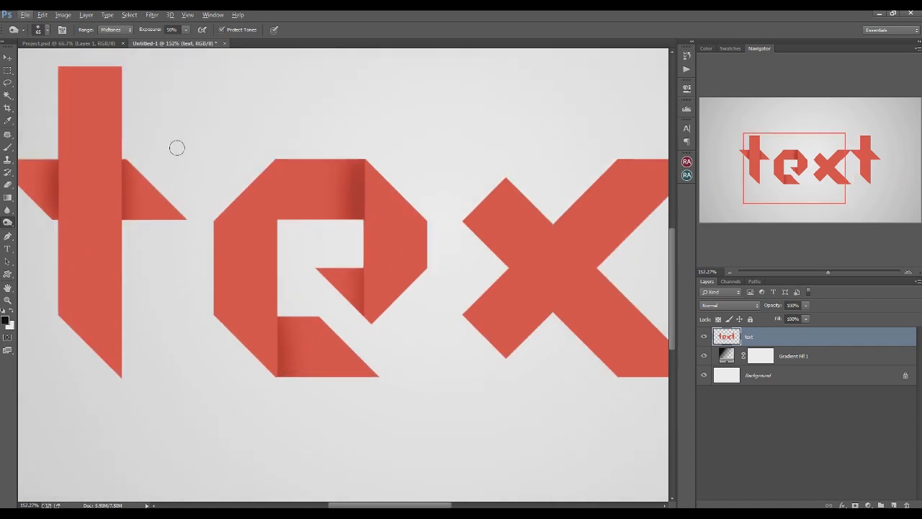
# - Marquee-select the e's top bar from its left inner corner and burn a light fold shadow along the bar's left end
pyautogui.click(8, 70)
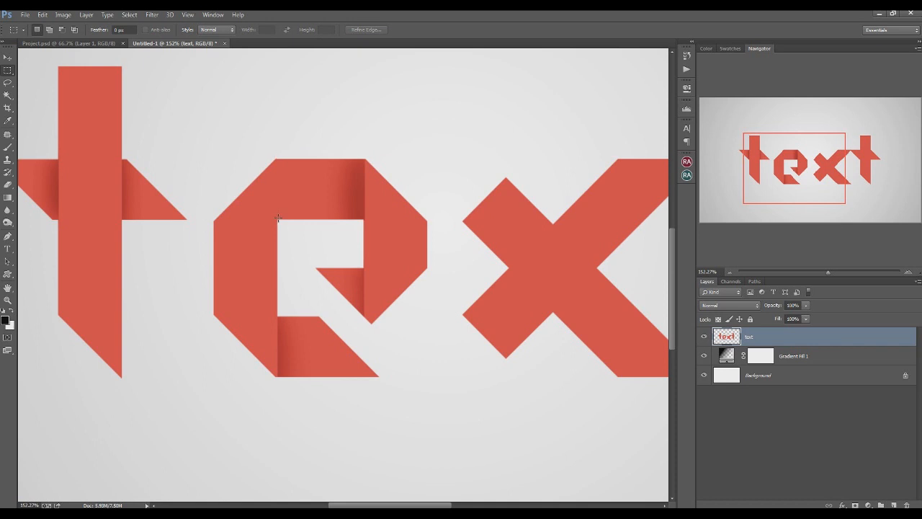
pyautogui.moveTo(277, 219); pyautogui.dragTo(354, 113)
pyautogui.click(8, 222)
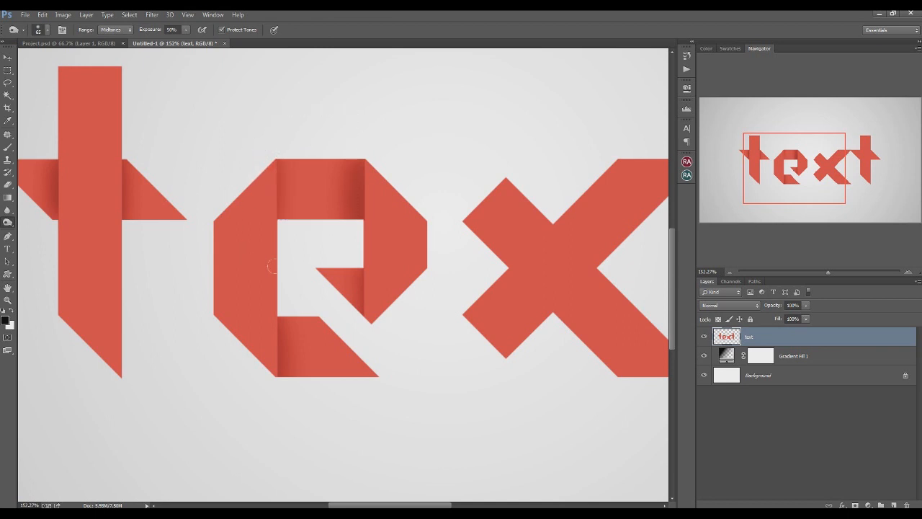
pyautogui.scroll(-5, 272, 267)
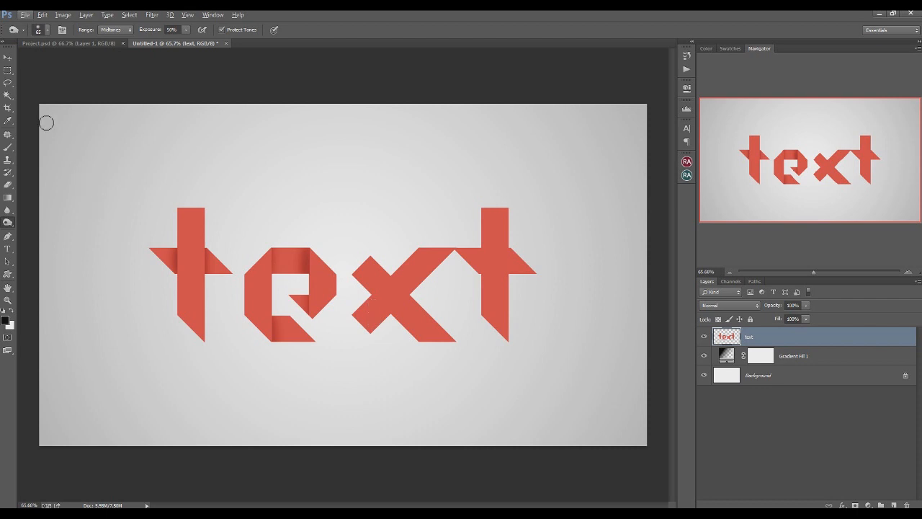
# - Burn a fold shadow on the x's upper-right arm beside the crossing stroke, inside a rectangular selection rotated 45°
pyautogui.click(7, 70)
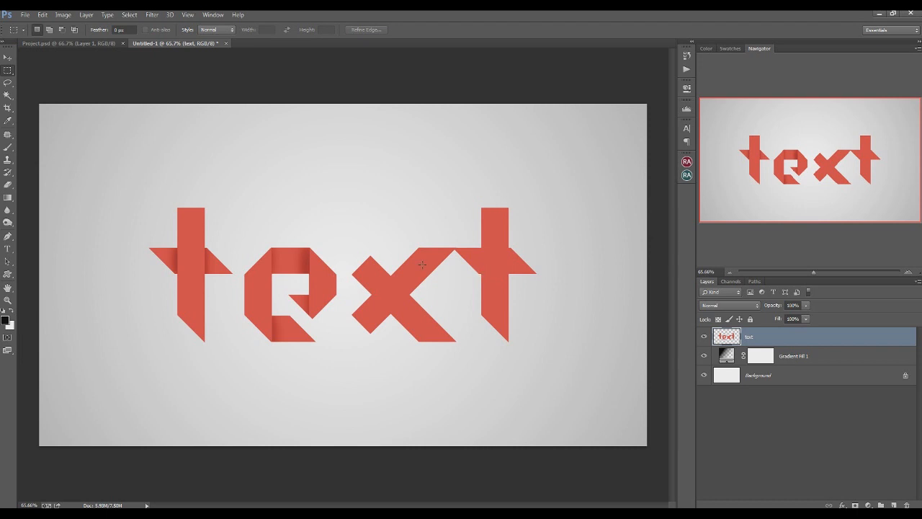
pyautogui.click(687, 128)
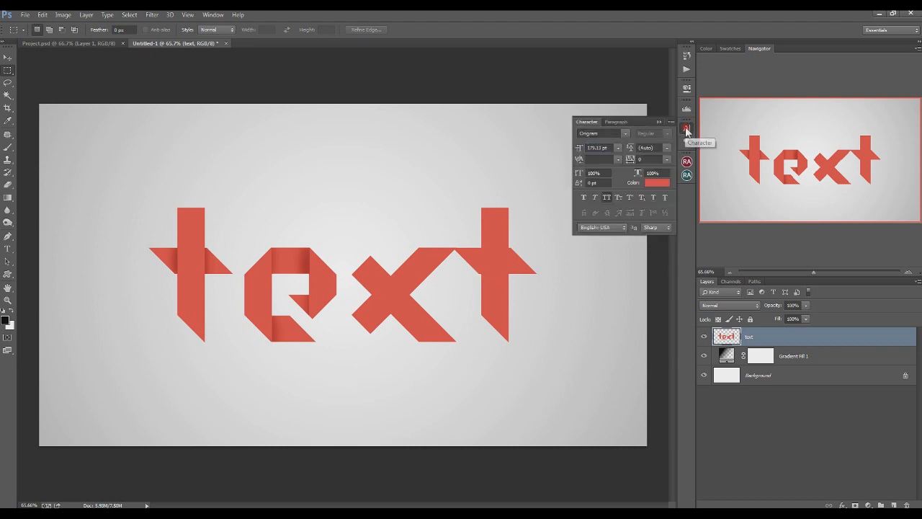
pyautogui.click(687, 128)
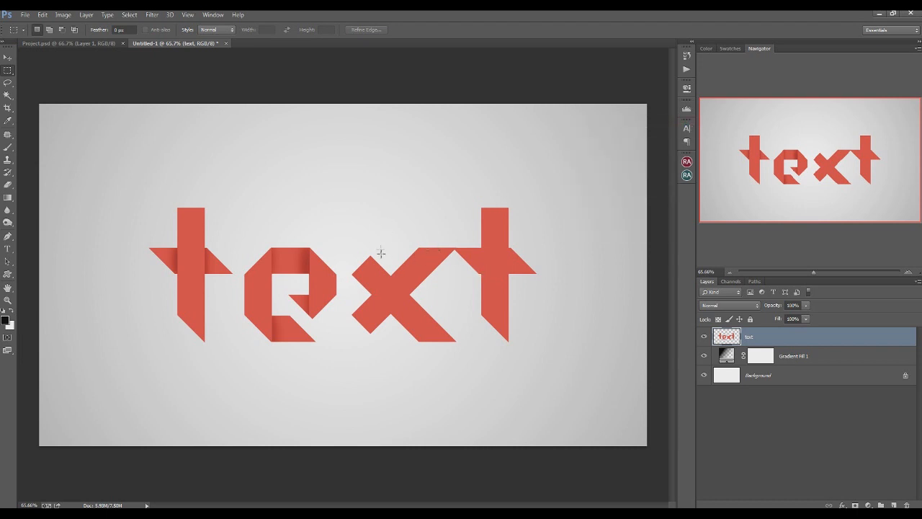
pyautogui.moveTo(336, 172); pyautogui.dragTo(455, 221)
pyautogui.click(132, 16)
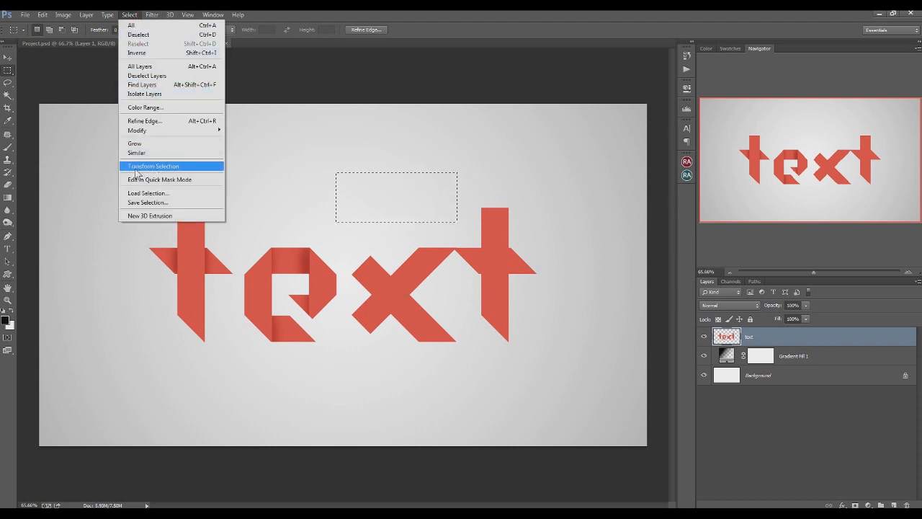
pyautogui.click(165, 173)
pyautogui.moveTo(469, 232); pyautogui.dragTo(432, 243)
pyautogui.moveTo(412, 214); pyautogui.dragTo(428, 279)
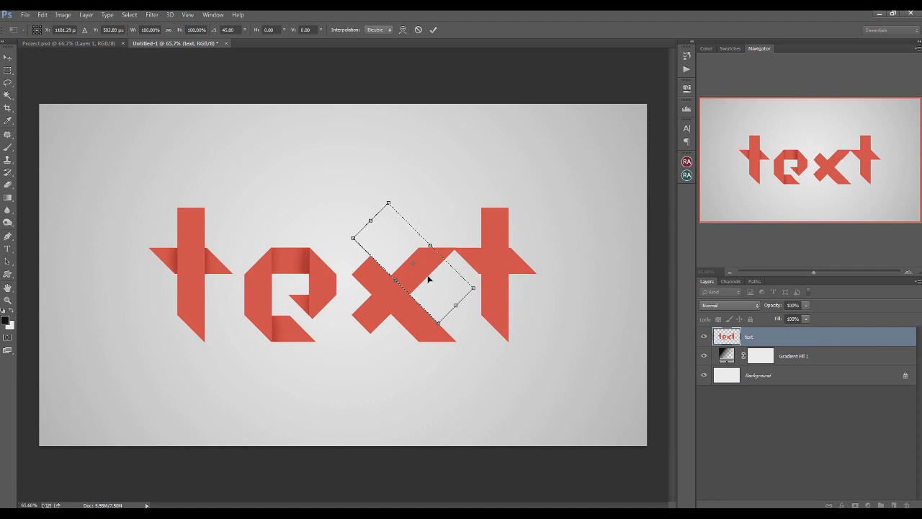
pyautogui.press('Return')
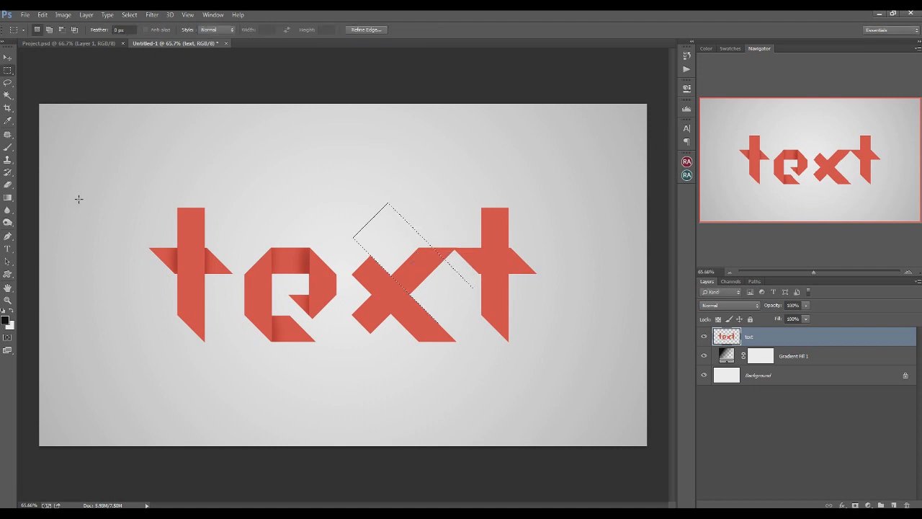
pyautogui.click(8, 222)
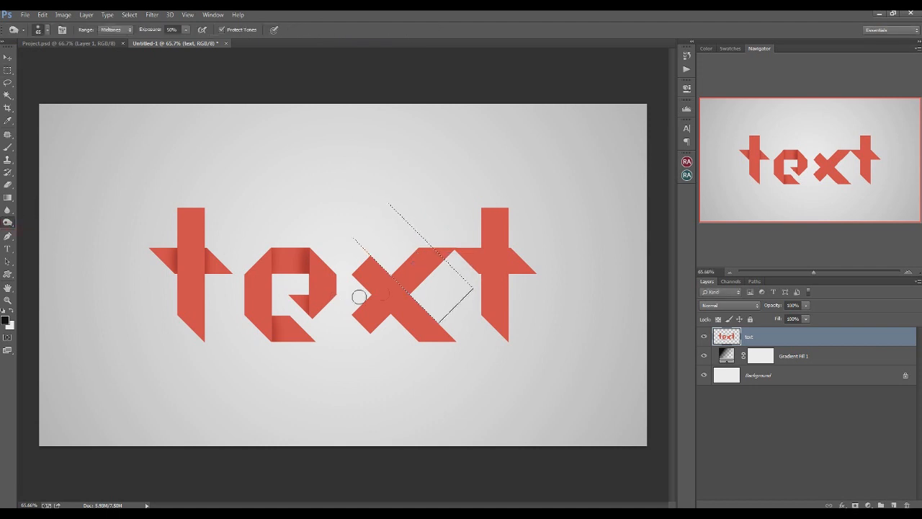
pyautogui.moveTo(395, 281); pyautogui.dragTo(421, 324)
# - Shift the rotated selection onto the x's lower-left arm and burn a fold shadow along the crossing stroke
pyautogui.click(129, 14)
pyautogui.click(154, 165)
pyautogui.moveTo(423, 255); pyautogui.dragTo(376, 297)
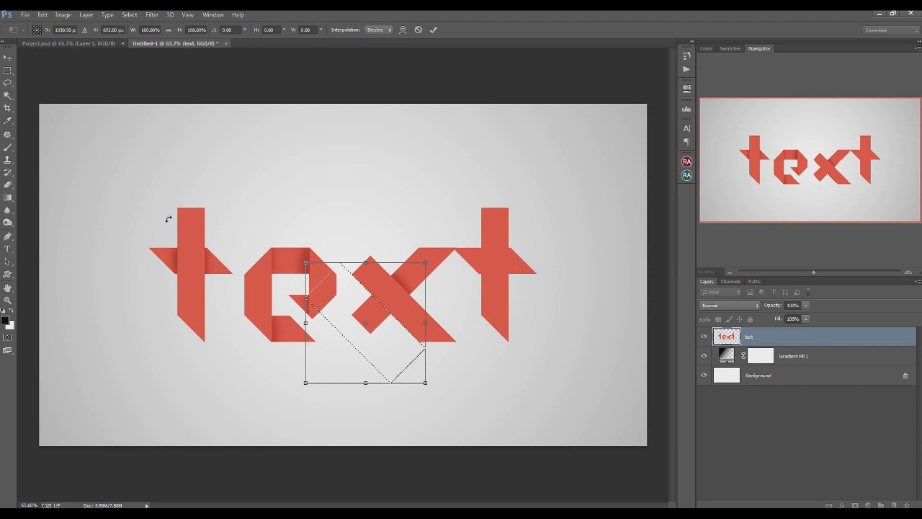
pyautogui.press('Return')
pyautogui.press('o')
pyautogui.moveTo(373, 301)
pyautogui.mouseDown()
pyautogui.moveTo(365, 296)
pyautogui.moveTo(382, 303)
pyautogui.mouseUp()
pyautogui.hotkey('ctrl', 'd')
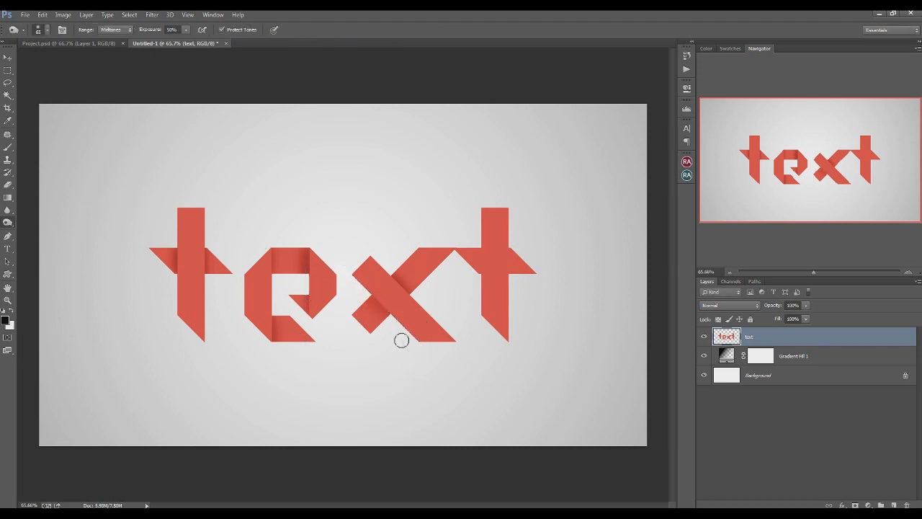
pyautogui.moveTo(371, 301); pyautogui.dragTo(392, 320)
# - Marquee-select the left arm of the last t and burn a fold shadow along the stem's edge
pyautogui.click(8, 70)
pyautogui.moveTo(453, 231); pyautogui.dragTo(480, 293)
pyautogui.click(8, 222)
pyautogui.moveTo(487, 252); pyautogui.dragTo(472, 259)
pyautogui.hotkey('ctrl', 'd')
# - Marquee-select the right arm of the last t and burn a fold shadow along the stem's edge
pyautogui.click(8, 70)
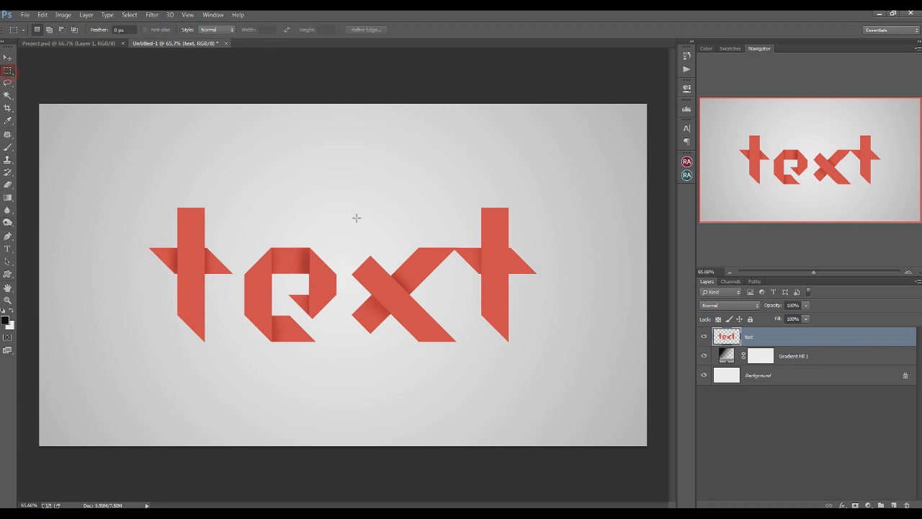
pyautogui.moveTo(550, 235); pyautogui.dragTo(509, 303)
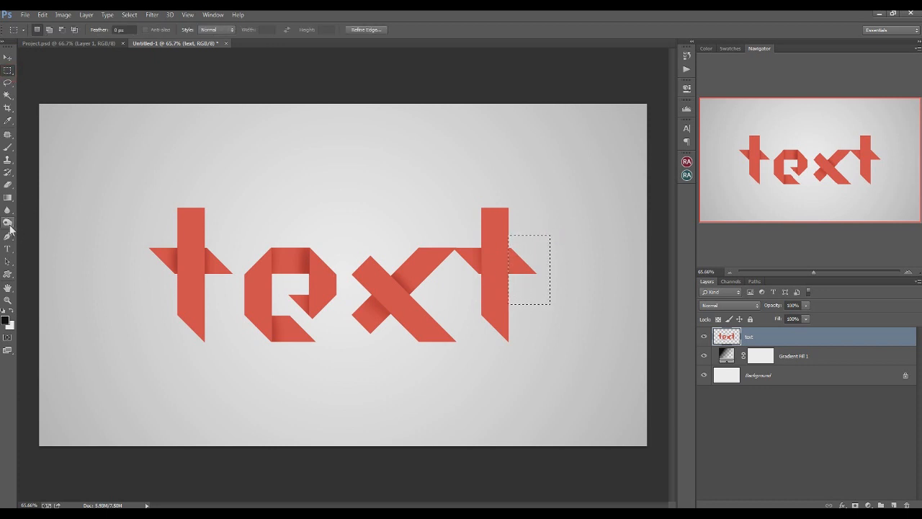
pyautogui.click(8, 222)
pyautogui.moveTo(532, 271)
pyautogui.mouseDown()
pyautogui.moveTo(506, 250)
pyautogui.moveTo(507, 272)
pyautogui.moveTo(506, 249)
pyautogui.moveTo(507, 288)
pyautogui.mouseUp()
pyautogui.hotkey('ctrl', 'd')
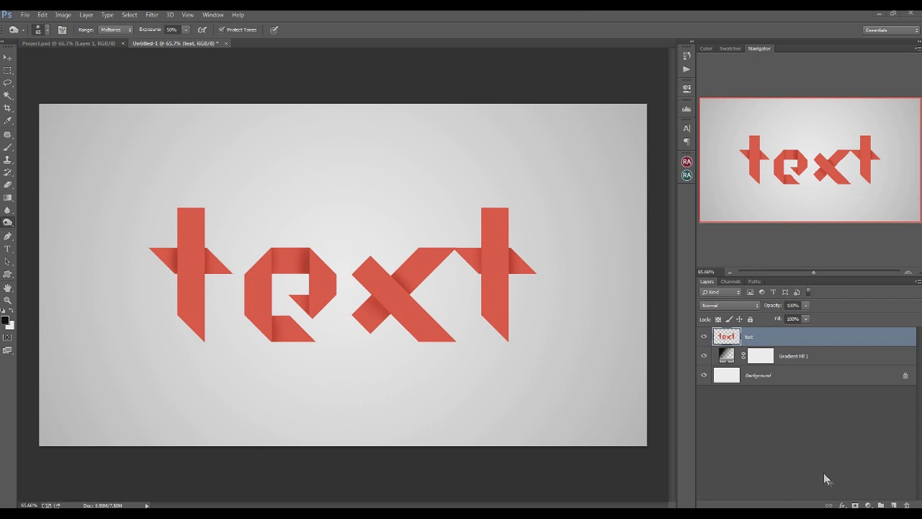
# - Add a Drop Shadow effect to the text layer with a distance of 2 px and a size of 2 px
pyautogui.click(842, 506)
pyautogui.click(851, 500)
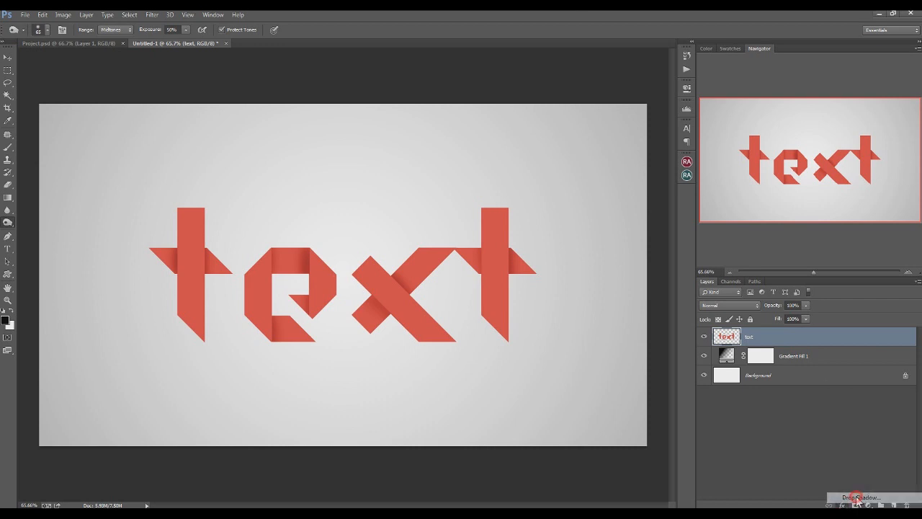
pyautogui.doubleClick(686, 240)
pyautogui.write('2')
pyautogui.press('Tab')
pyautogui.write('2')
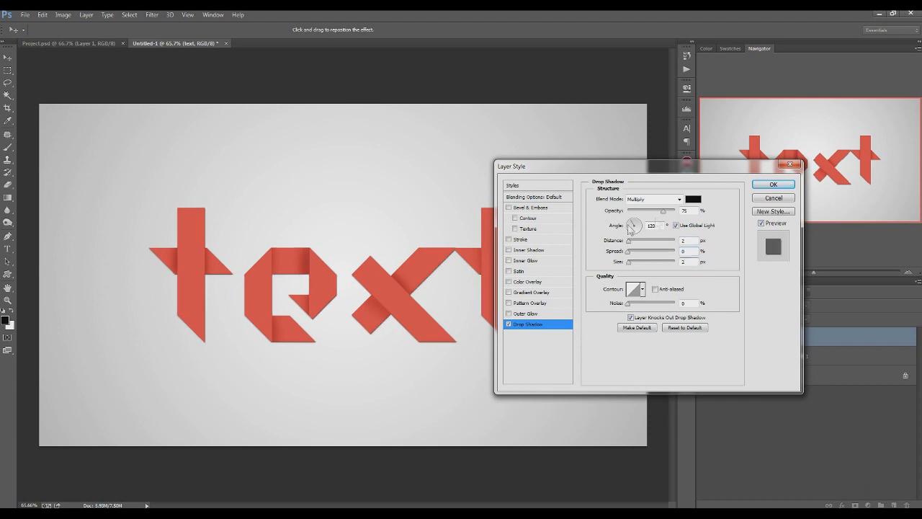
# - Set the drop shadow's blend mode to Normal, opacity to 100% and angle to 135°, keeping the size at 2 px
pyautogui.click(679, 199)
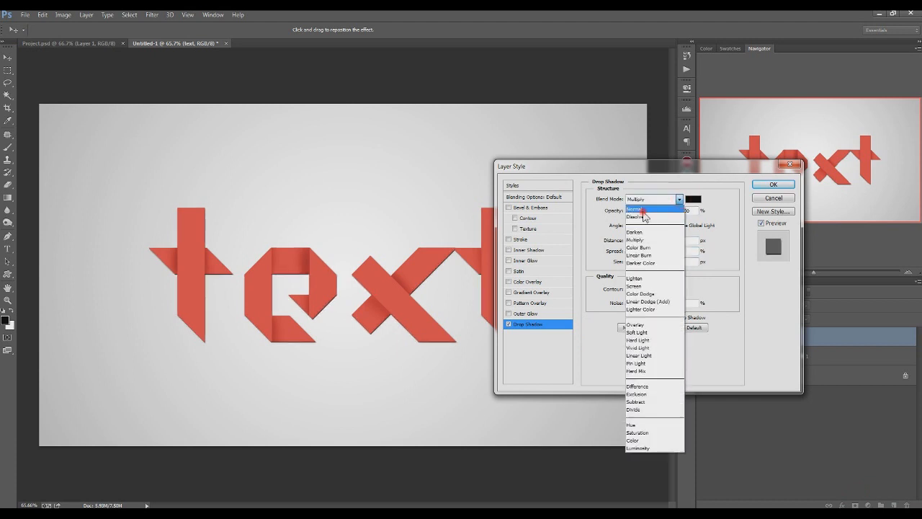
pyautogui.click(636, 209)
pyautogui.moveTo(634, 224)
pyautogui.mouseDown()
pyautogui.moveTo(635, 235)
pyautogui.moveTo(631, 227)
pyautogui.mouseUp()
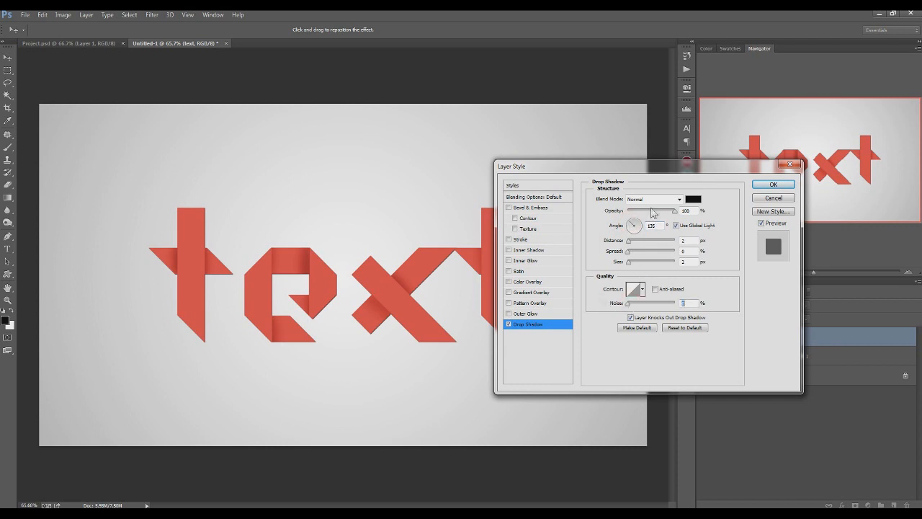
pyautogui.moveTo(629, 262); pyautogui.dragTo(630, 265)
# - Enable Pattern Overlay on the text layer and call up the Color Paper set for its patterns
pyautogui.click(532, 304)
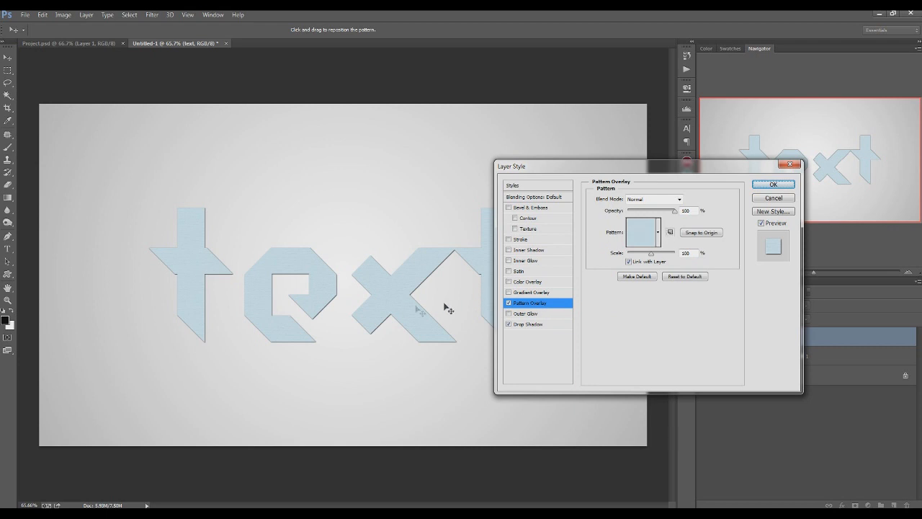
pyautogui.click(646, 238)
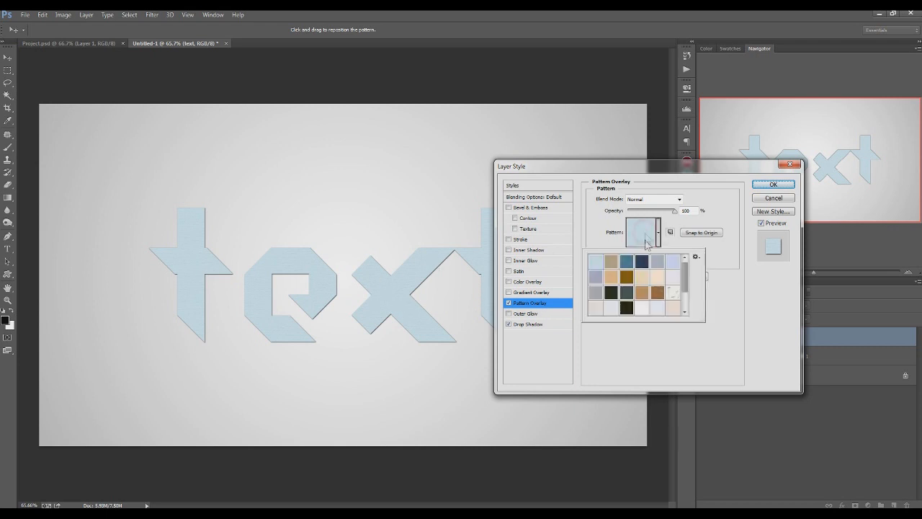
pyautogui.scroll(-2, 692, 279)
pyautogui.click(696, 258)
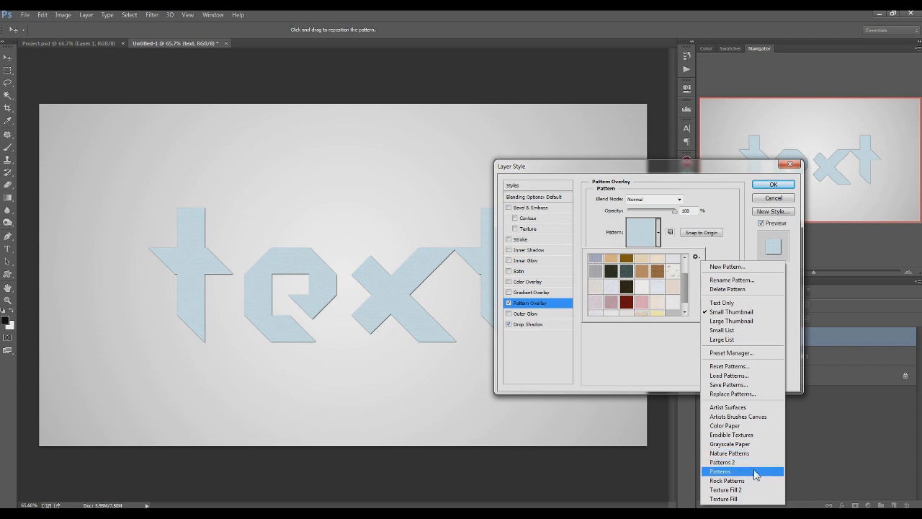
pyautogui.click(725, 425)
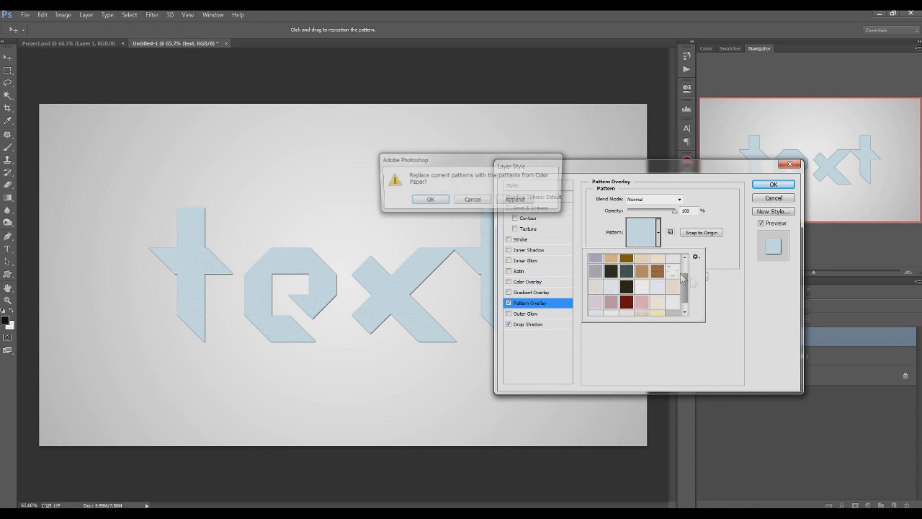
pyautogui.click(428, 199)
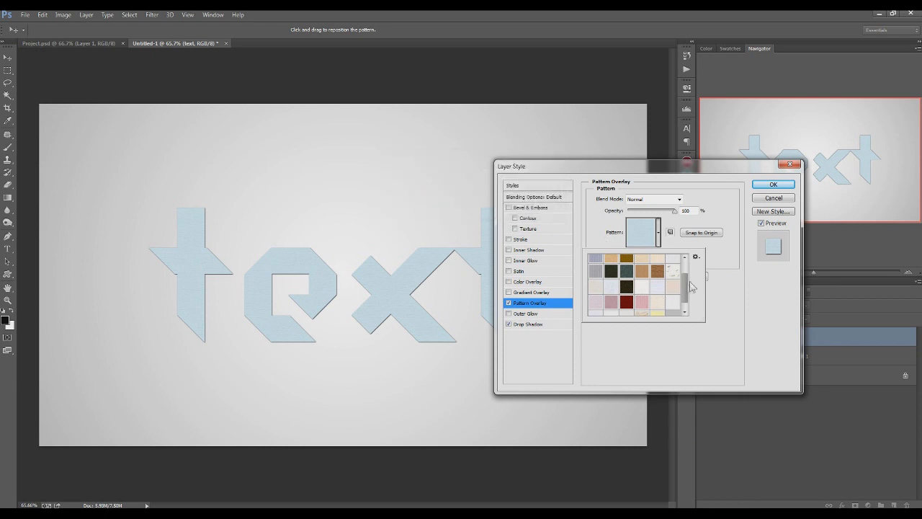
# - Try several paper patterns on the text, including the dark red and pink ones, and choose the pale lavender paper pattern
pyautogui.scroll(-1, 680, 292)
pyautogui.click(626, 293)
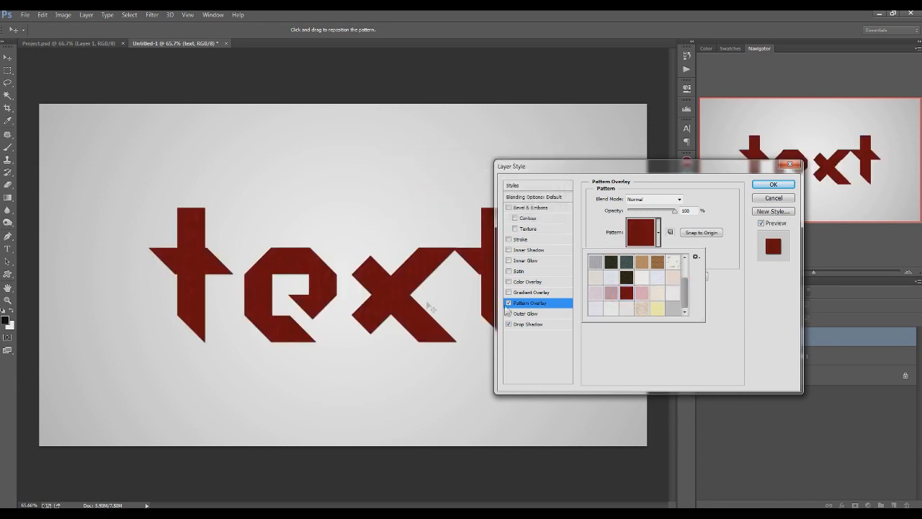
pyautogui.click(611, 280)
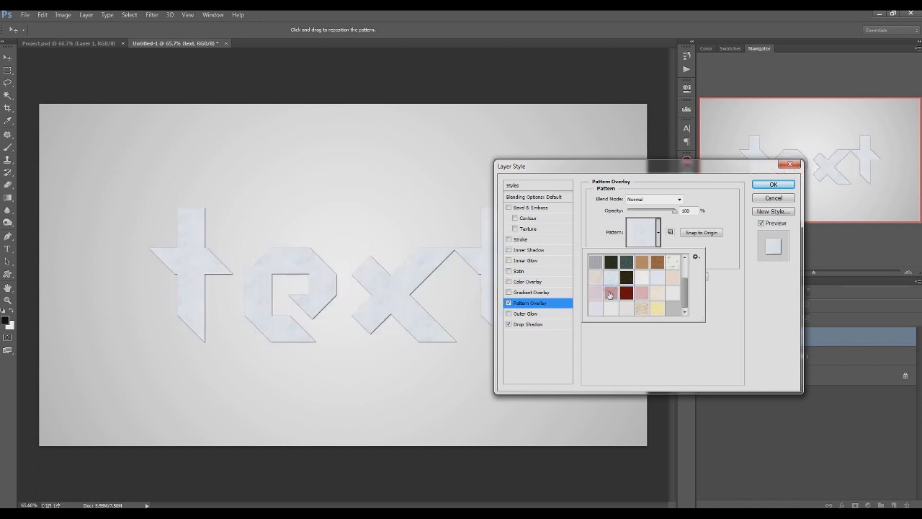
pyautogui.click(592, 294)
pyautogui.click(594, 308)
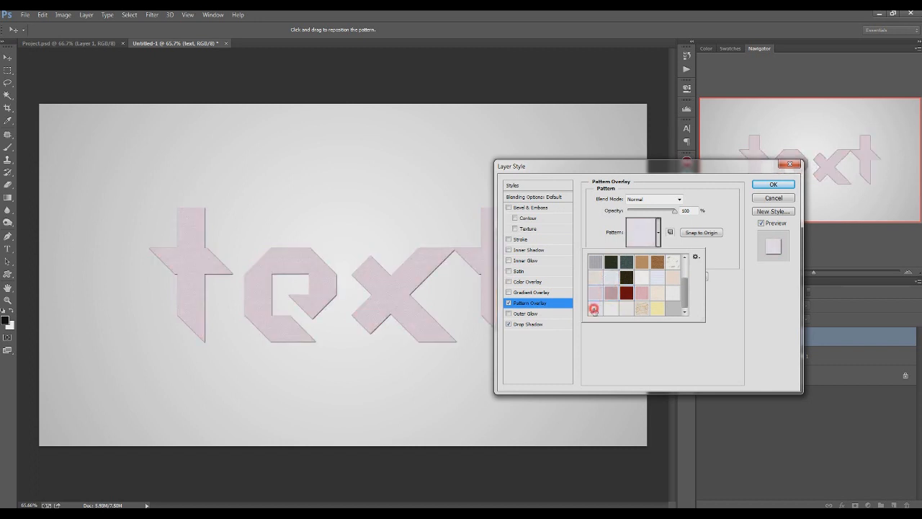
pyautogui.click(611, 309)
pyautogui.click(596, 307)
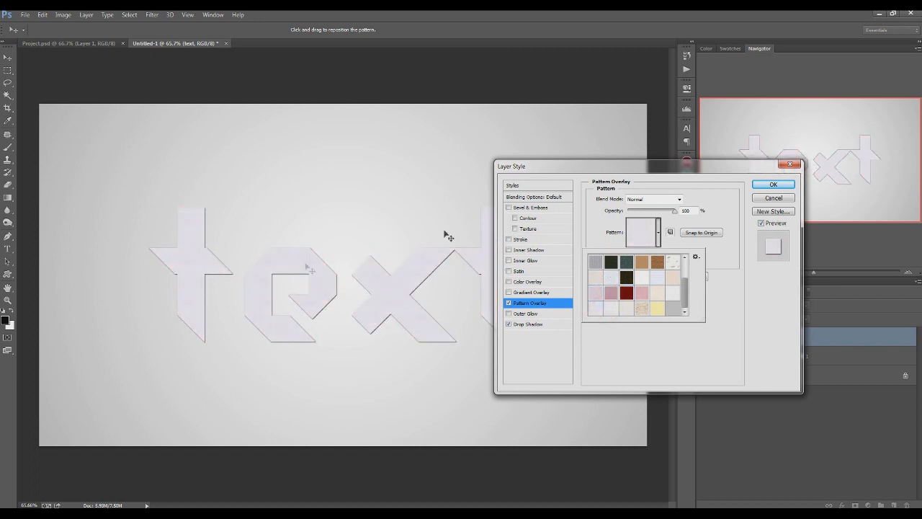
# - Set the pattern overlay's blend mode to Soft Light with 48% opacity and apply the layer style
pyautogui.moveTo(659, 211); pyautogui.dragTo(647, 210)
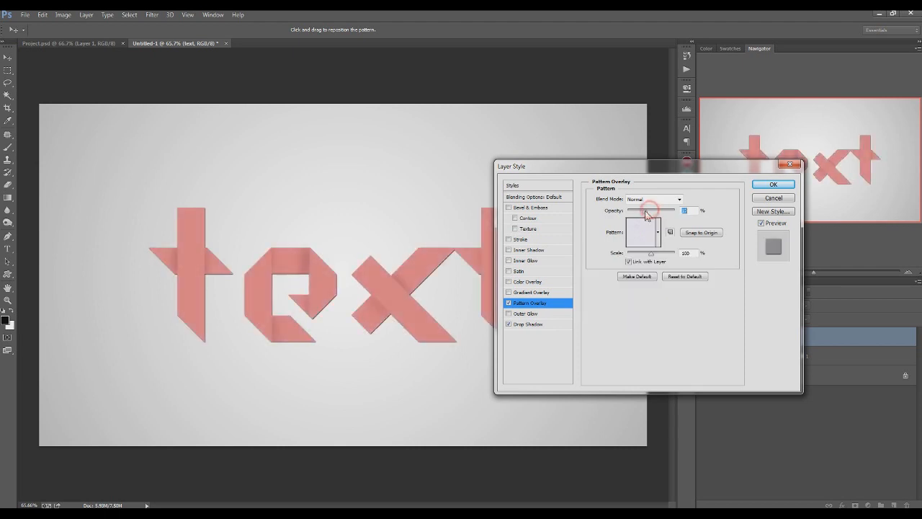
pyautogui.hotkey('ctrl', 'z')
pyautogui.click(652, 199)
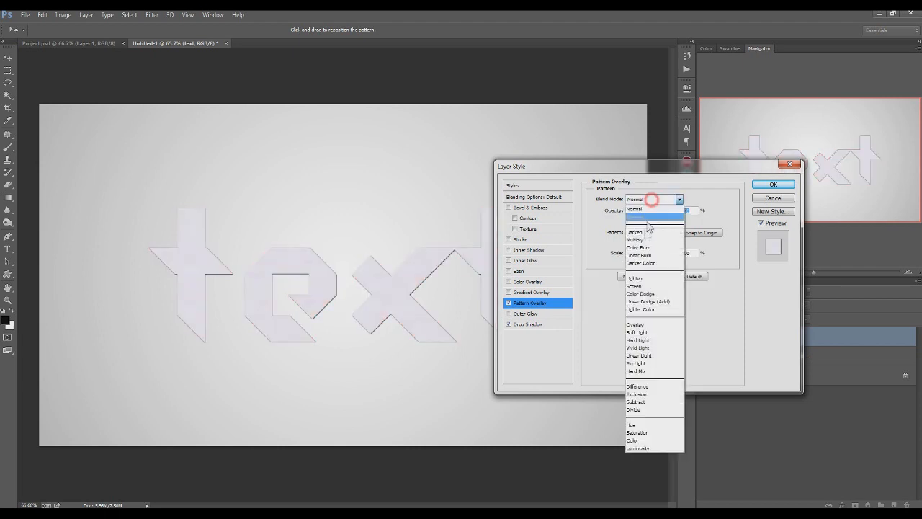
pyautogui.click(645, 333)
pyautogui.moveTo(674, 211); pyautogui.dragTo(652, 213)
pyautogui.click(774, 189)
pyautogui.press('o')
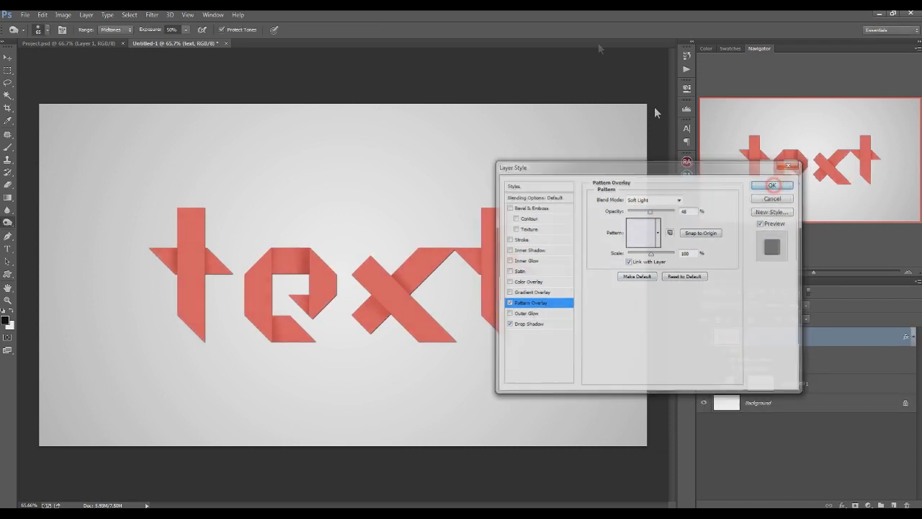